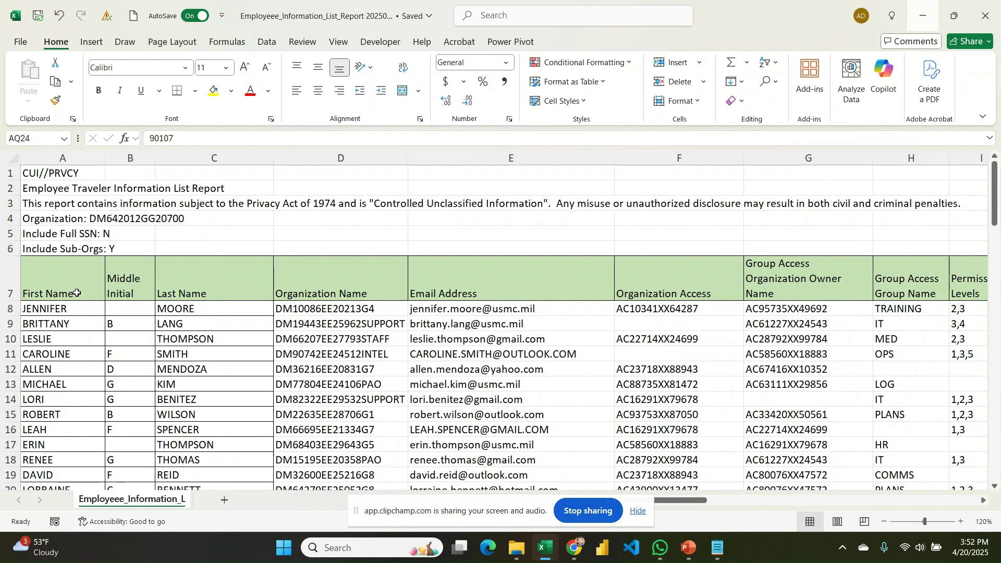
Examine the extent of the employee table from its First Name header to the last column and the last row
{"action": "left_click", "coordinate": [76, 293]}
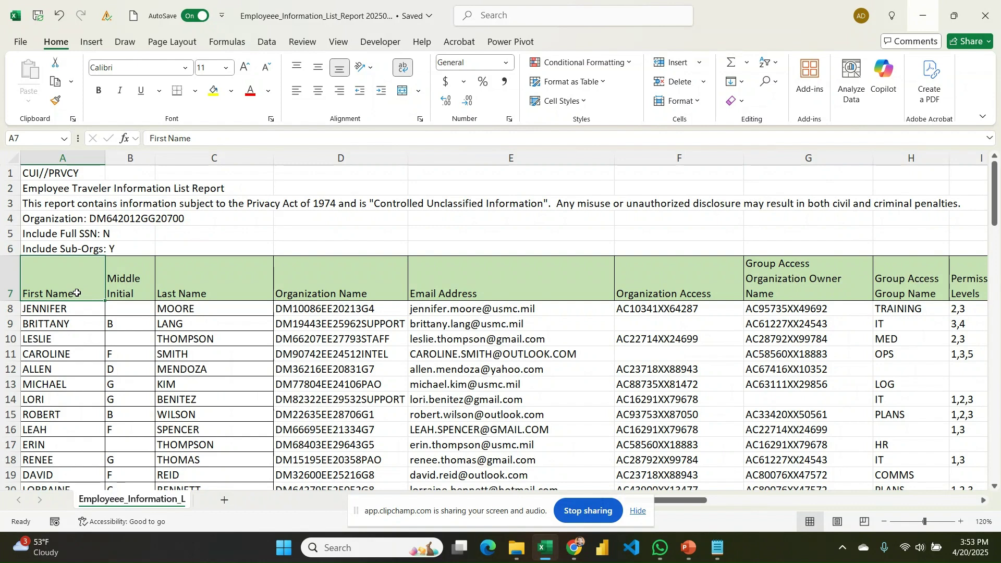
{"action": "key", "text": "Up"}
{"action": "key", "text": "Down"}
{"action": "key", "text": "ctrl+Right"}
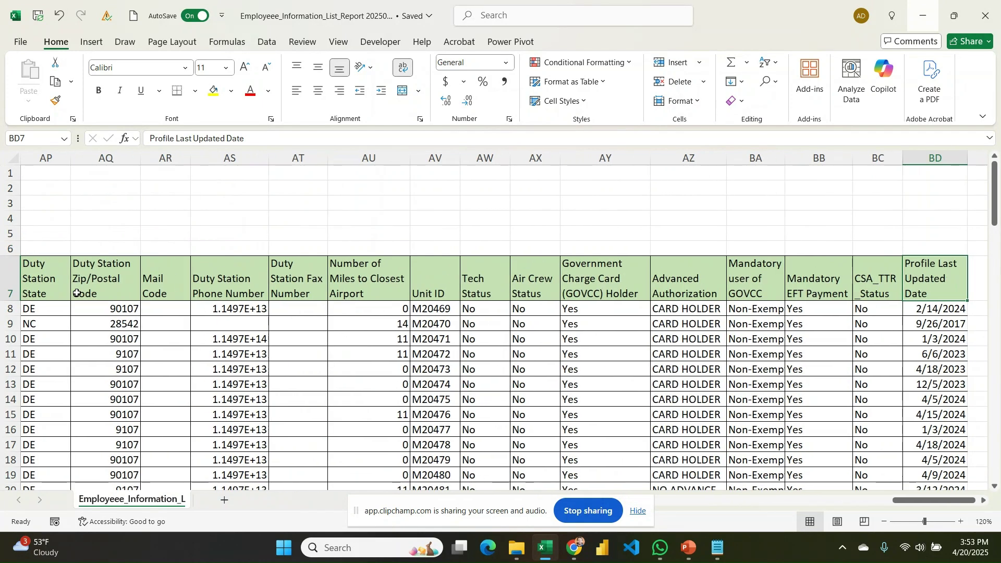
{"action": "key", "text": "ctrl+Left"}
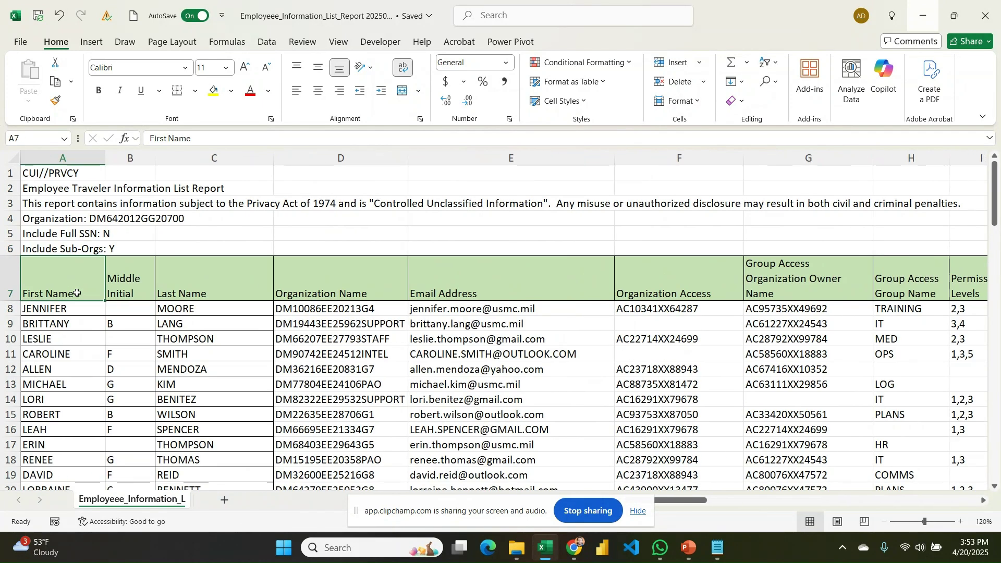
{"action": "key", "text": "Down"}
{"action": "key", "text": "ctrl+Down"}
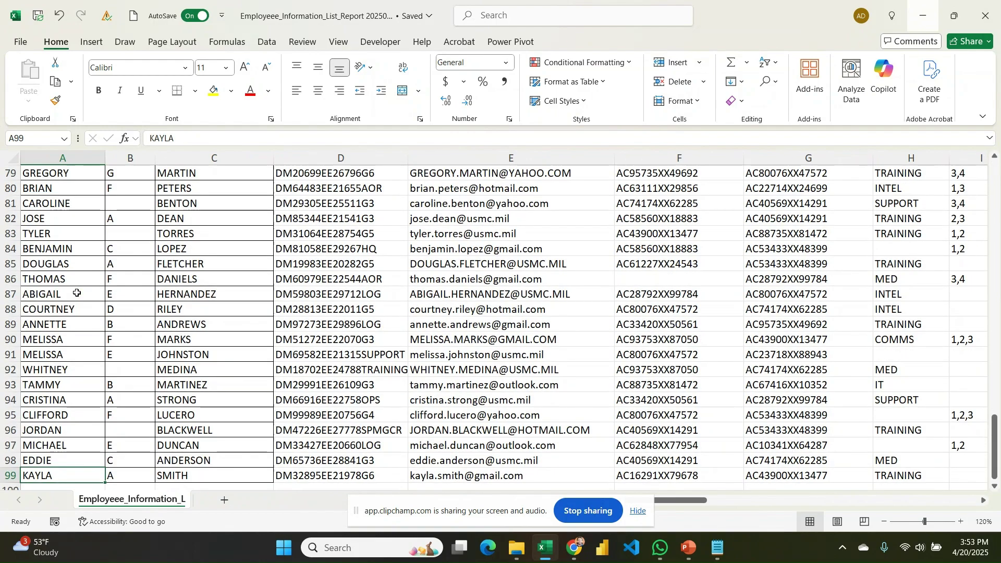
{"action": "key", "text": "ctrl+Home"}
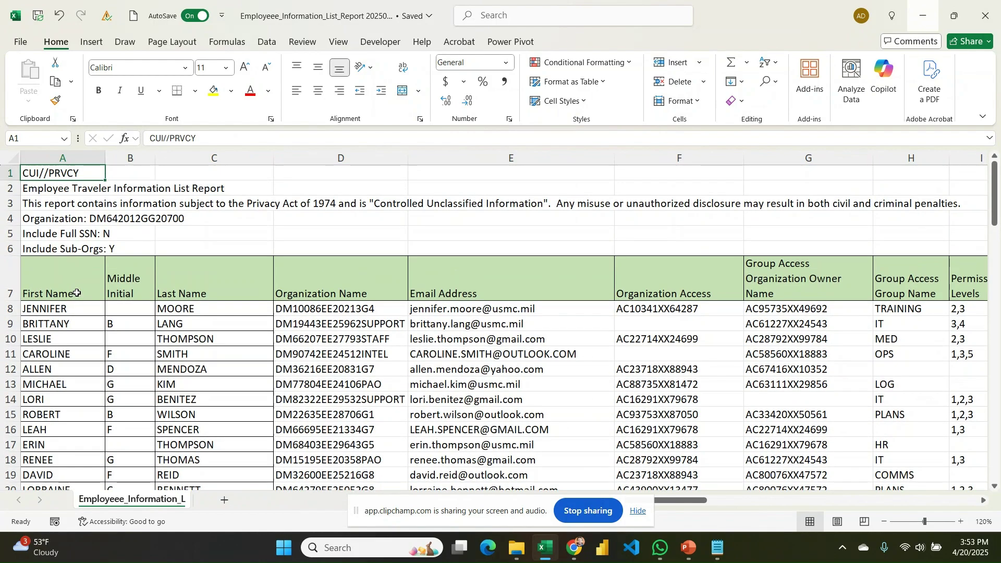
Select the report information lines above the header row, cells A1 to A6
{"action": "key", "text": "Down"}
{"action": "key", "text": "Down"}
{"action": "key", "text": "Down"}
{"action": "key", "text": "Down"}
{"action": "key", "text": "Down"}
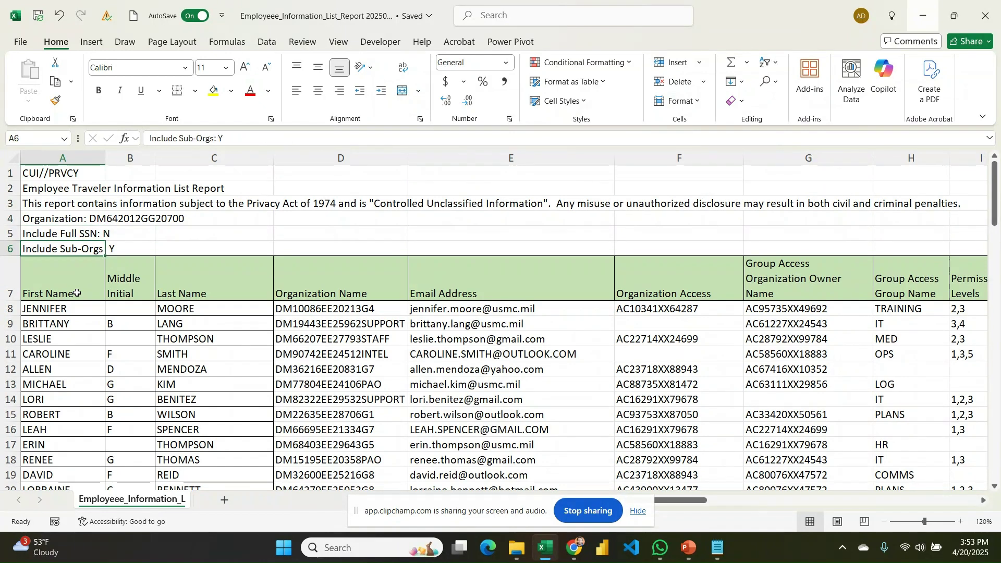
{"action": "key", "text": "shift+Up"}
{"action": "key", "text": "shift+Up"}
{"action": "key", "text": "shift+Up"}
{"action": "key", "text": "shift+Up"}
{"action": "key", "text": "shift+Up"}
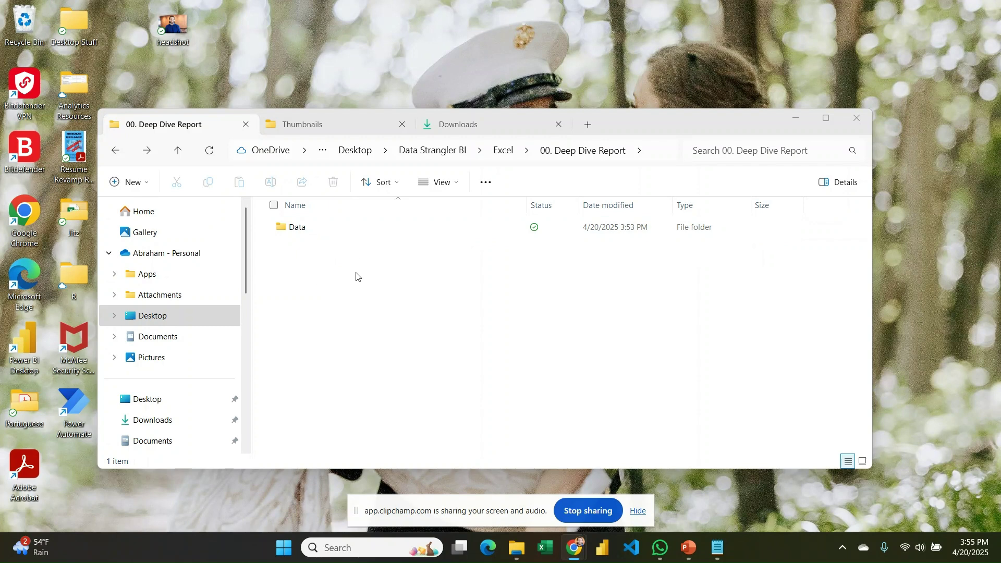
In File Explorer, create an Excel worksheet named Report beside the Data folder in 00. Deep Dive Report and open it
{"action": "double_click", "coordinate": [306, 227]}
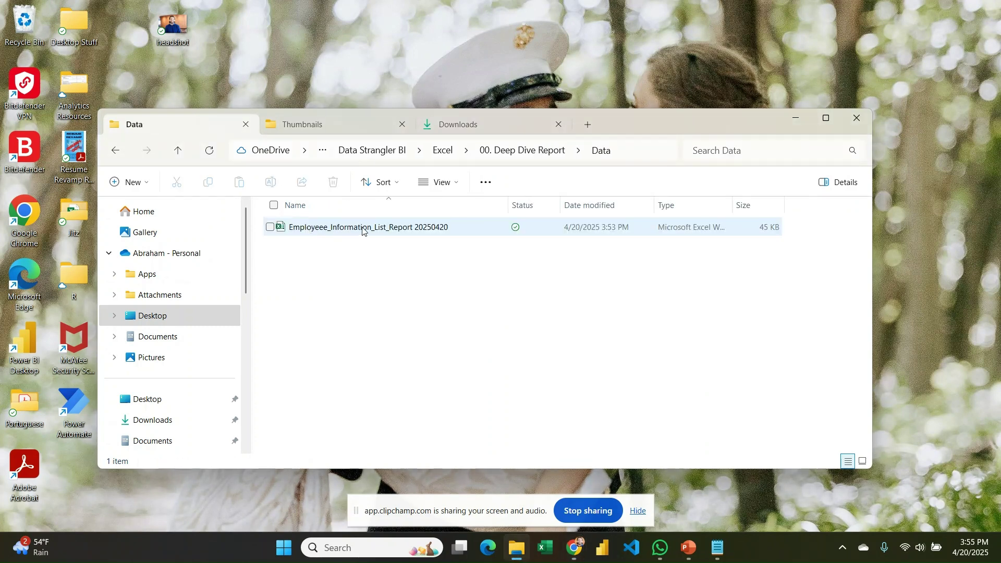
{"action": "left_click", "coordinate": [116, 151]}
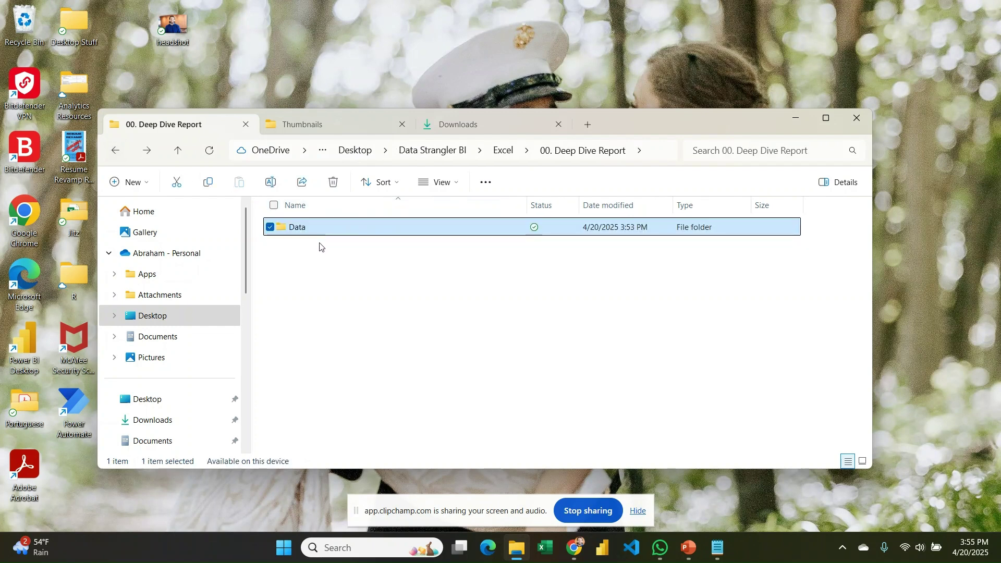
{"action": "right_click", "coordinate": [306, 266]}
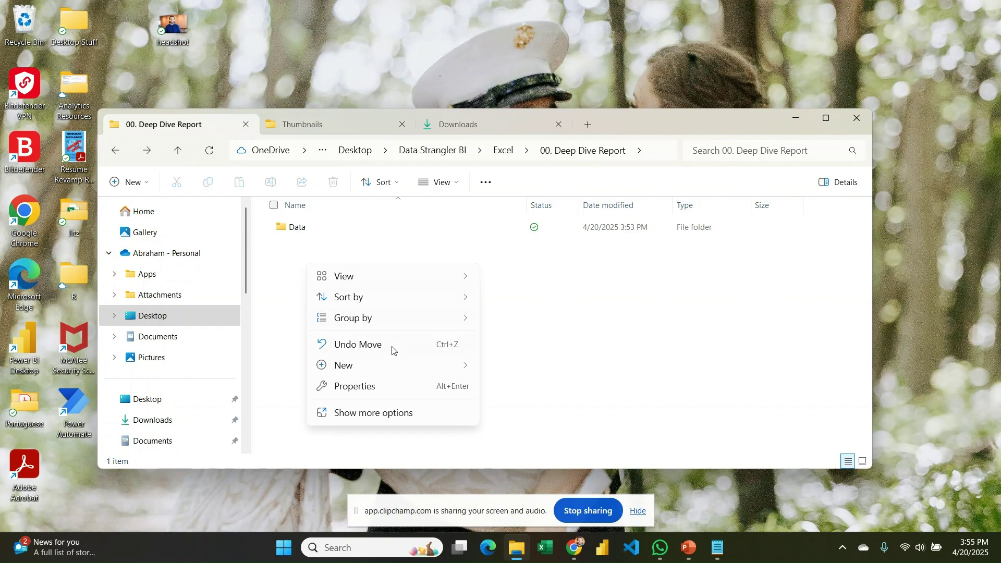
{"action": "mouse_move", "coordinate": [384, 365]}
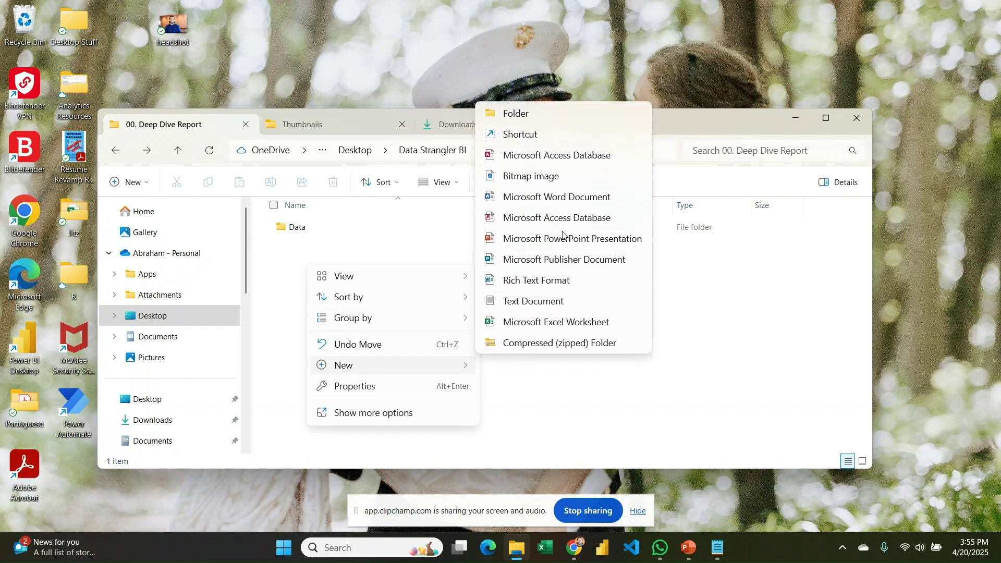
{"action": "left_click", "coordinate": [583, 323]}
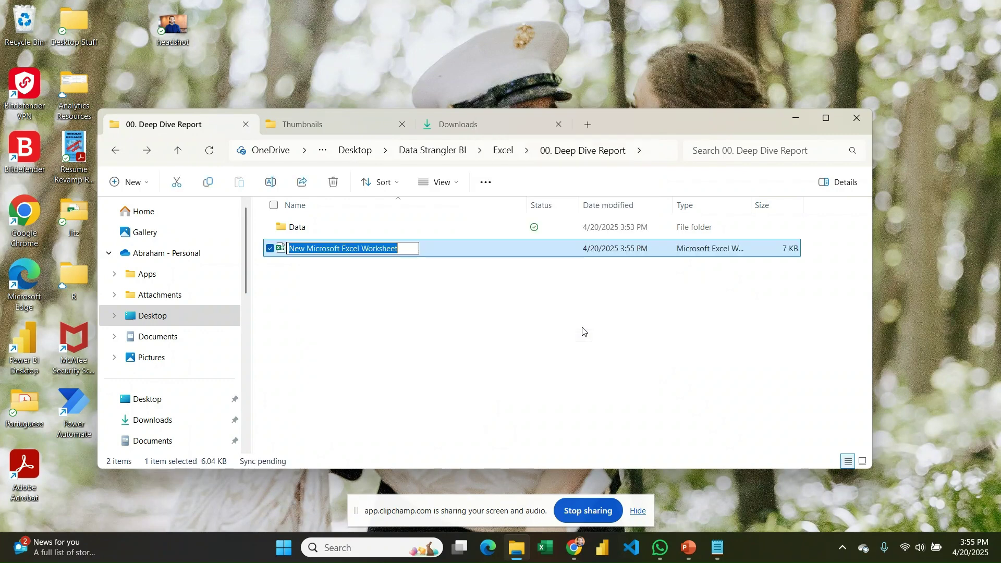
{"action": "type", "text": "Report"}
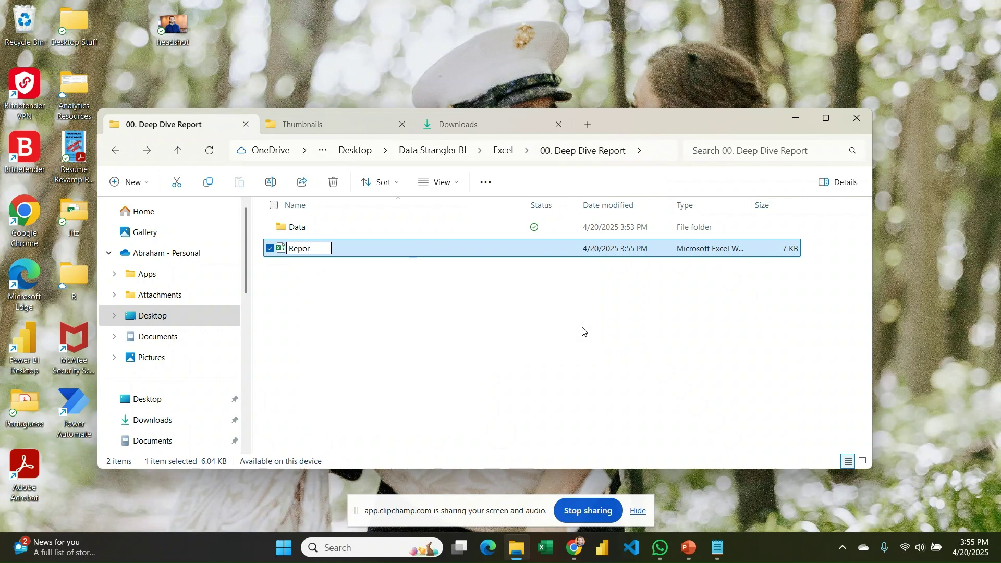
{"action": "key", "text": "Return"}
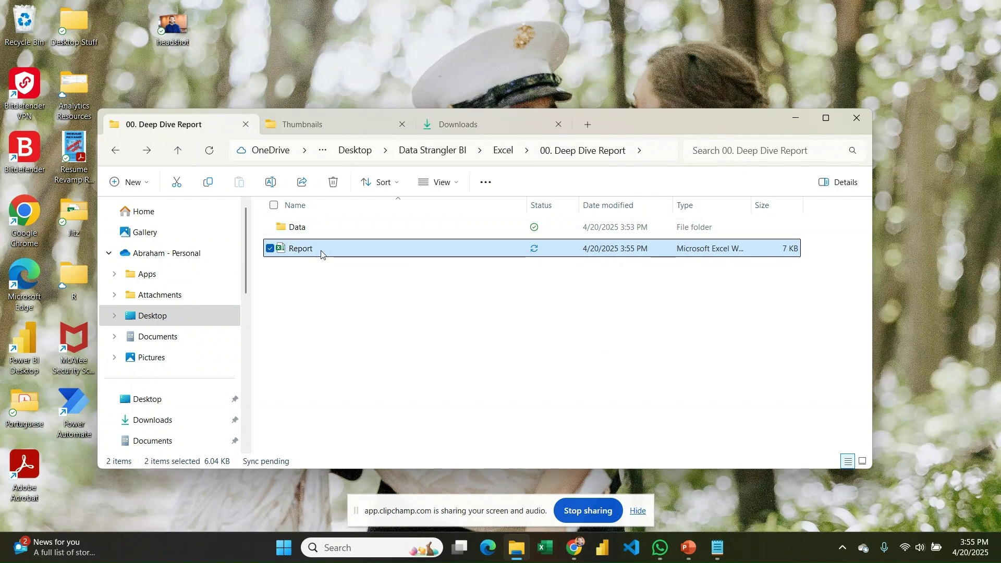
{"action": "double_click", "coordinate": [321, 251]}
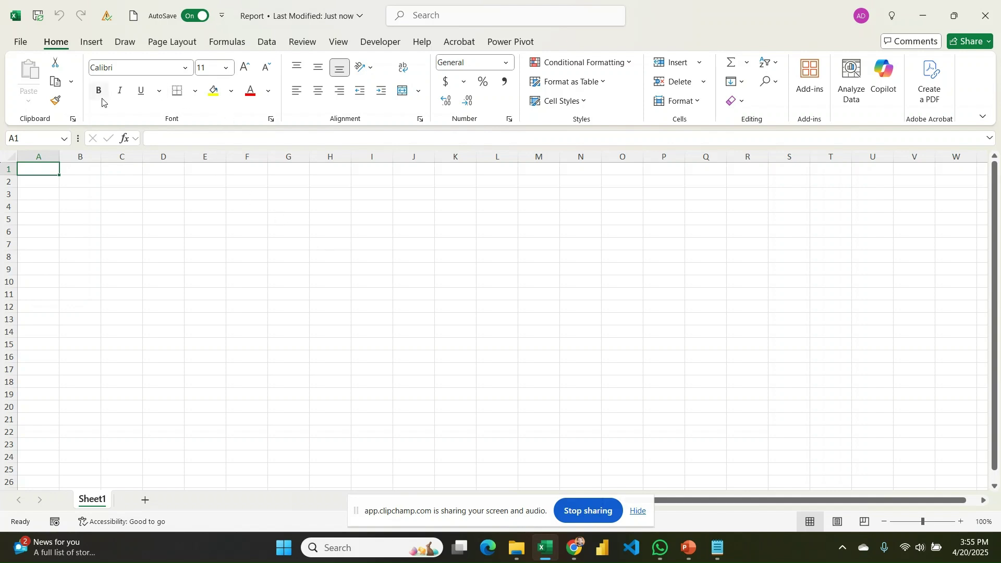
Get data from the Data folder inside 00. Deep Dive Report and load it into Power Query Editor for transformation
{"action": "left_click", "coordinate": [269, 45]}
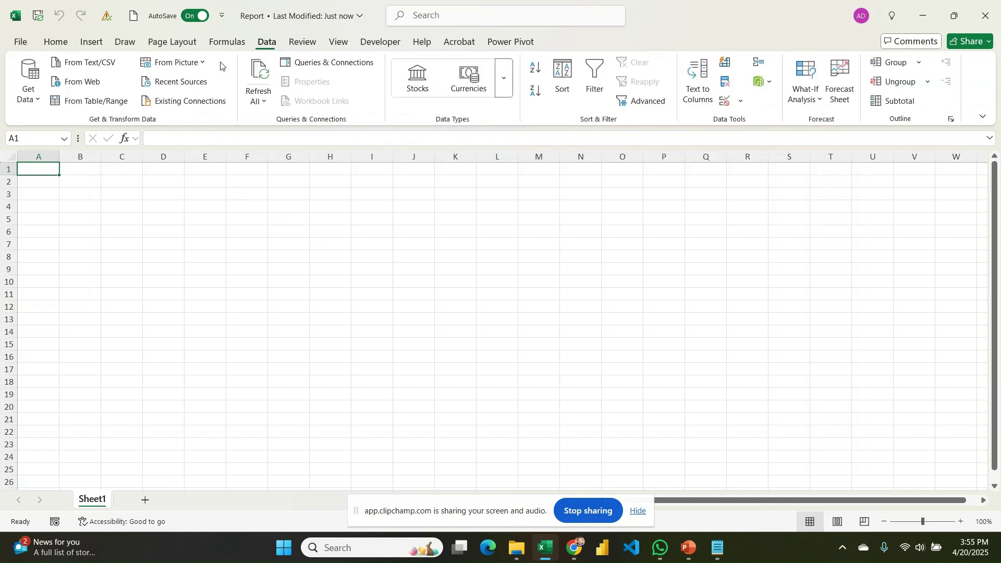
{"action": "left_click", "coordinate": [31, 94]}
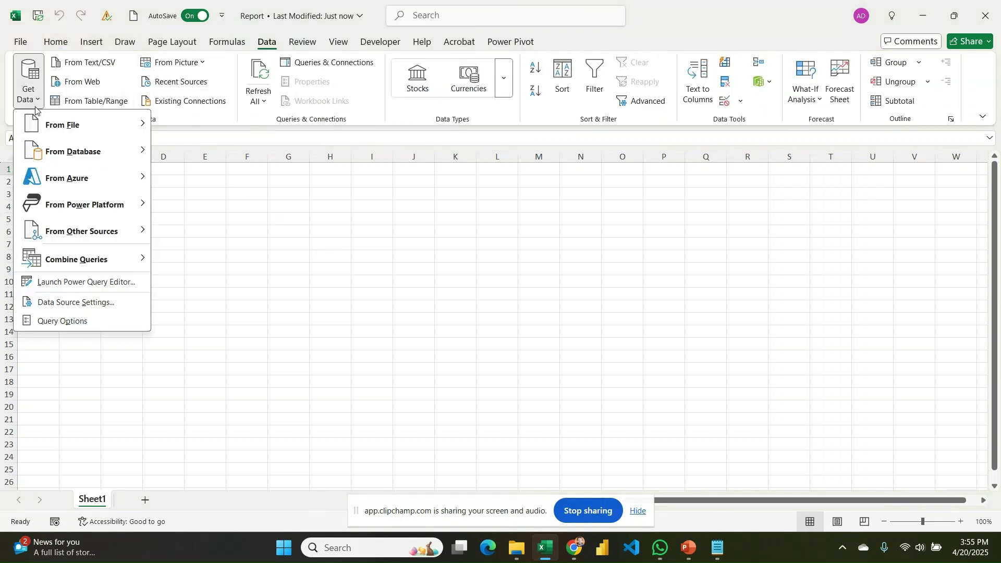
{"action": "mouse_move", "coordinate": [71, 126]}
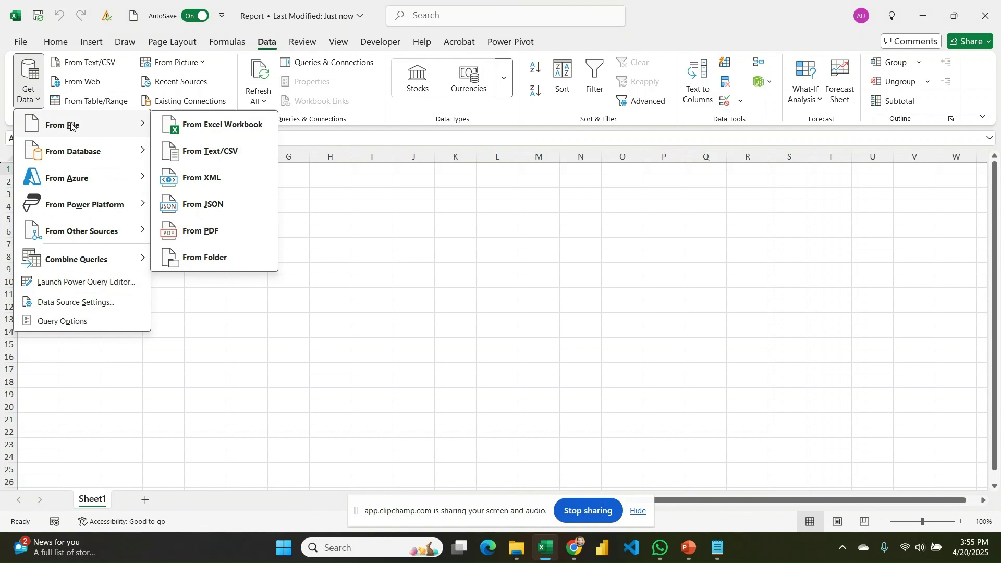
{"action": "left_click", "coordinate": [186, 253]}
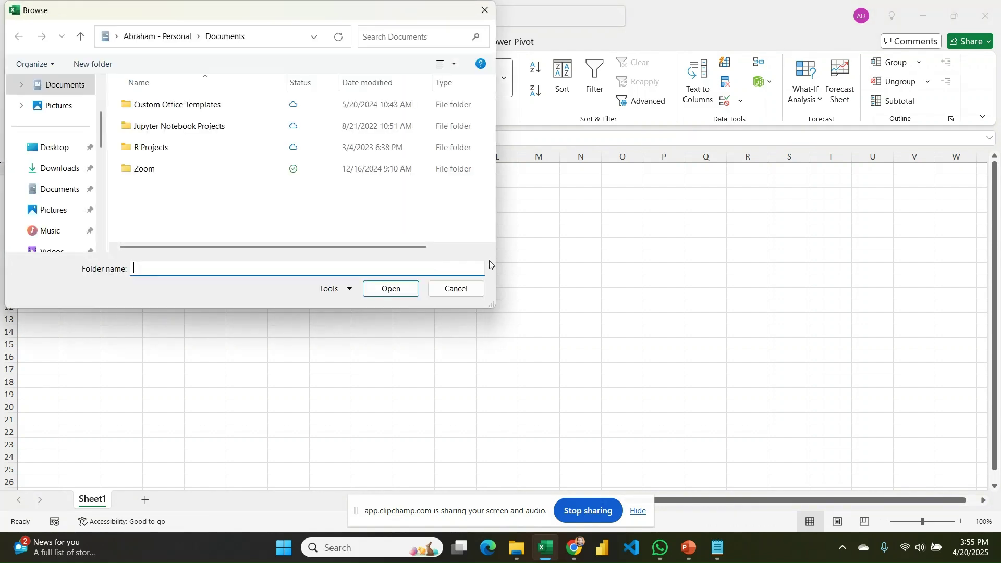
{"action": "scroll", "coordinate": [89, 192], "scroll_direction": "down", "scroll_amount": 4}
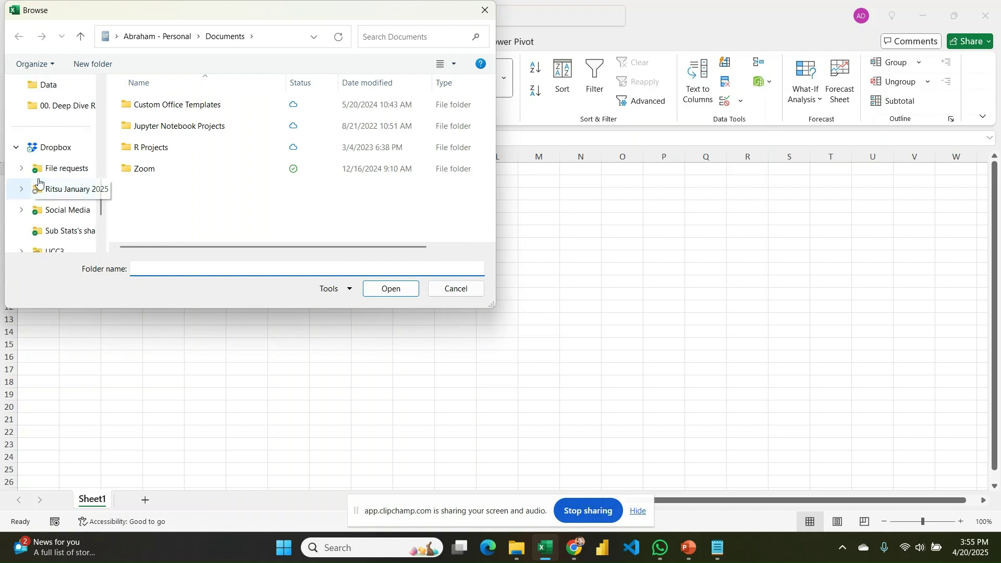
{"action": "left_click", "coordinate": [52, 106]}
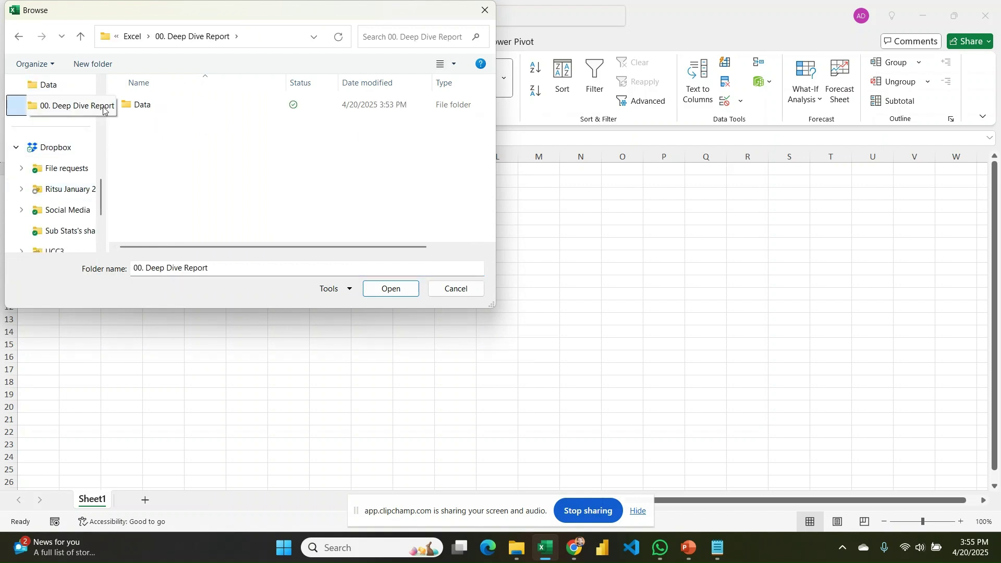
{"action": "left_click", "coordinate": [158, 111]}
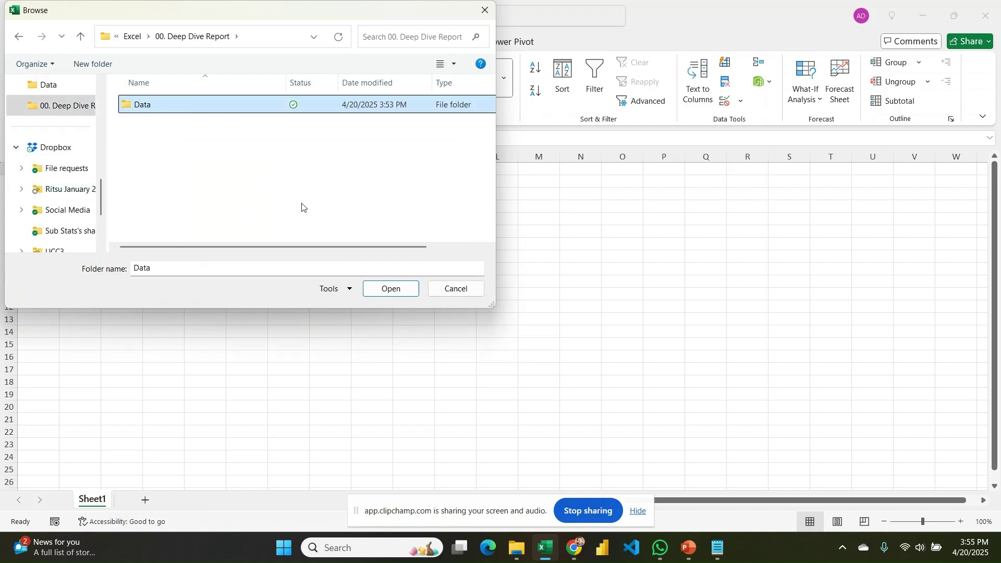
{"action": "left_click", "coordinate": [394, 290]}
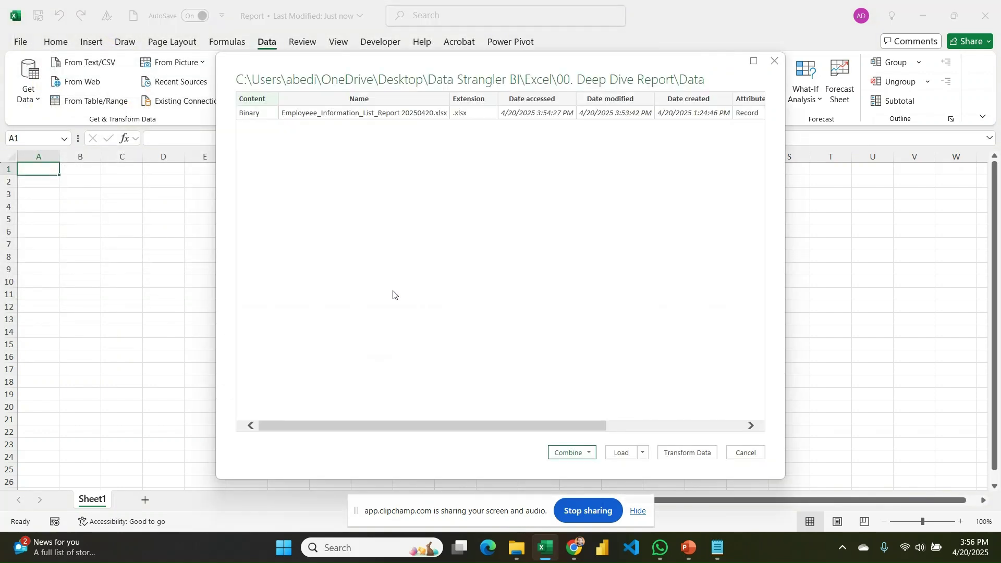
{"action": "left_click", "coordinate": [695, 453]}
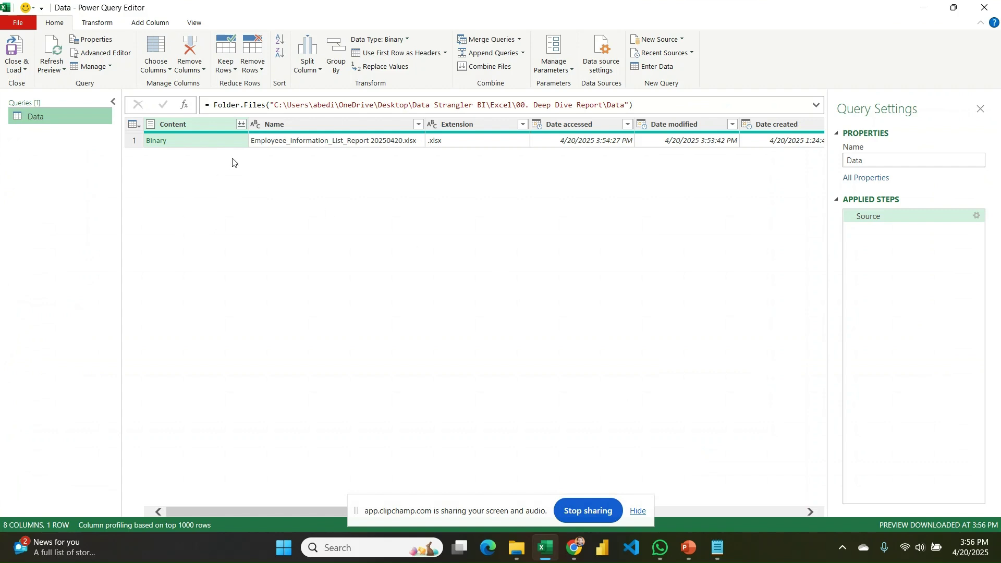
Combine the folder's files from the Content column, using the Employeee_Information_L sheet of the first file as the sample
{"action": "left_click", "coordinate": [240, 126]}
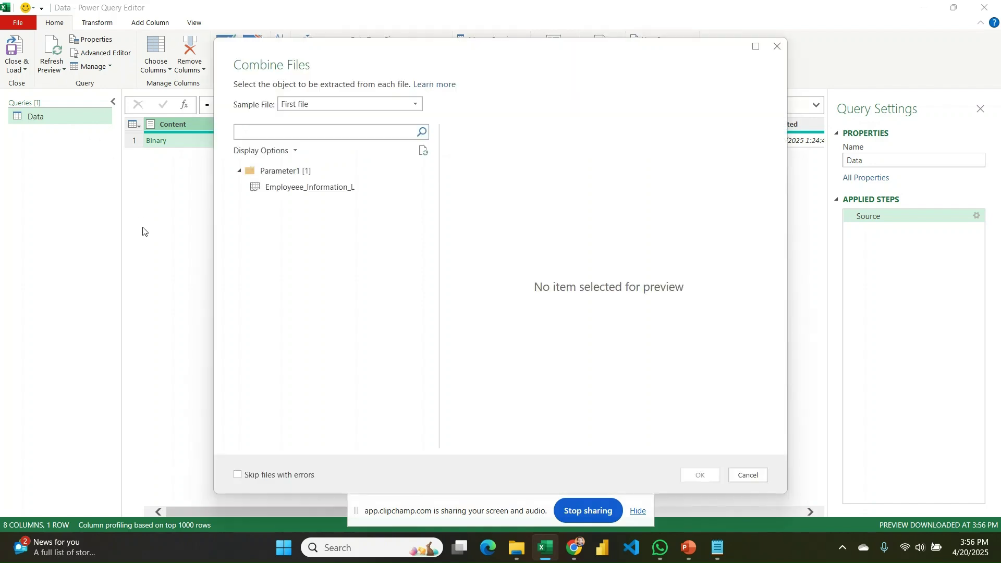
{"action": "left_click", "coordinate": [262, 191]}
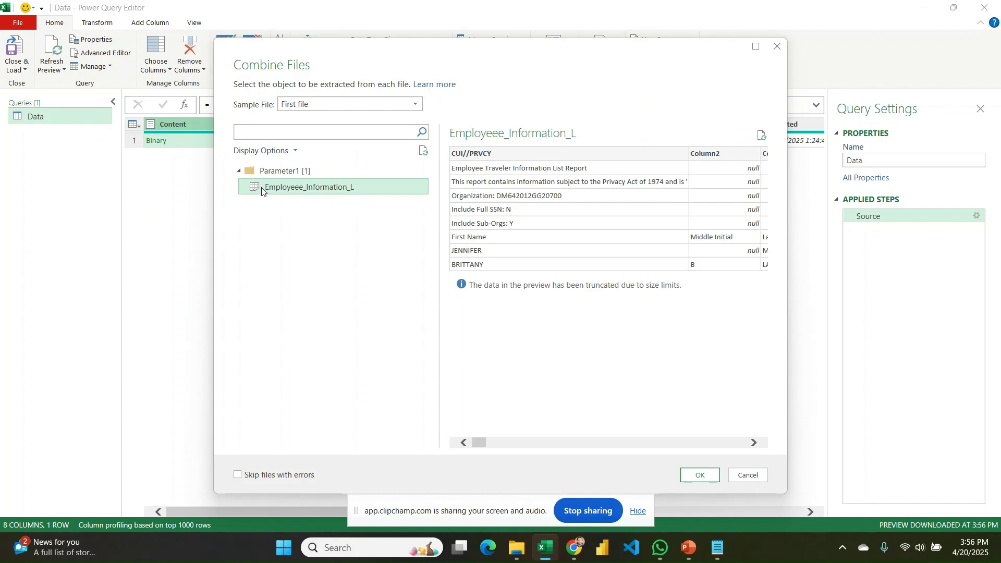
{"action": "left_click", "coordinate": [700, 476]}
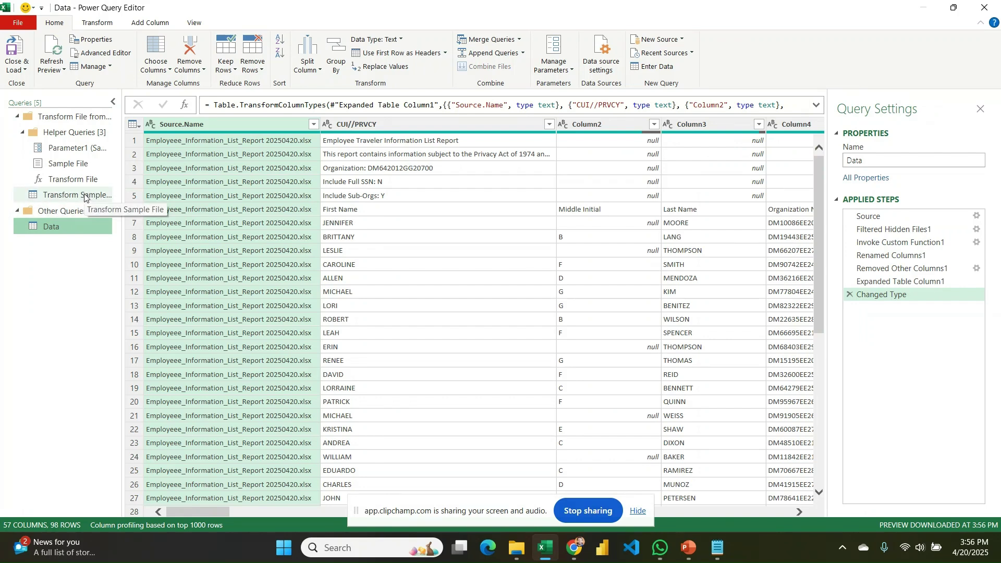
Compare the Transform Sample File and Data queries, and delete the Changed Type step from the Data query
{"action": "left_click", "coordinate": [85, 196]}
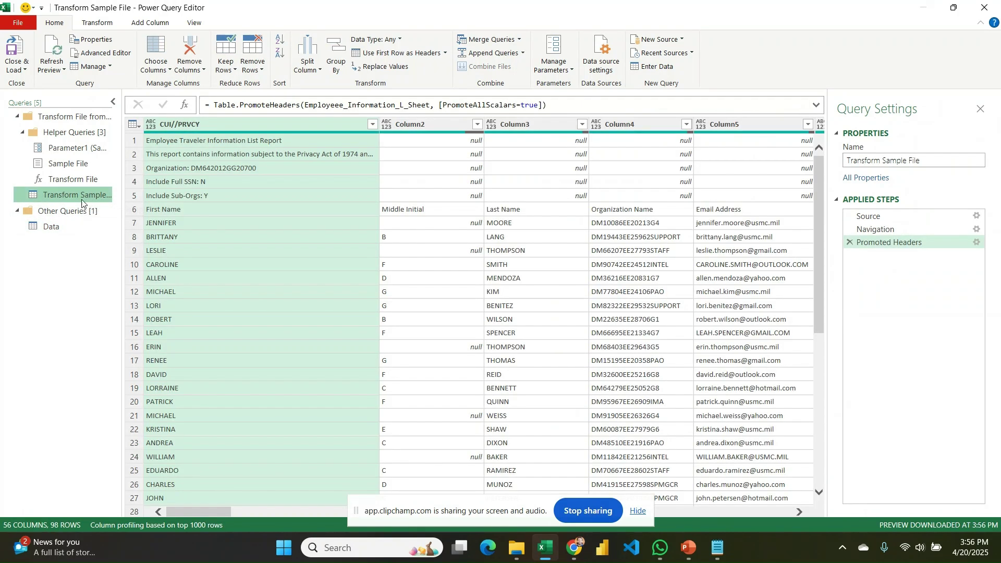
{"action": "left_click", "coordinate": [61, 229]}
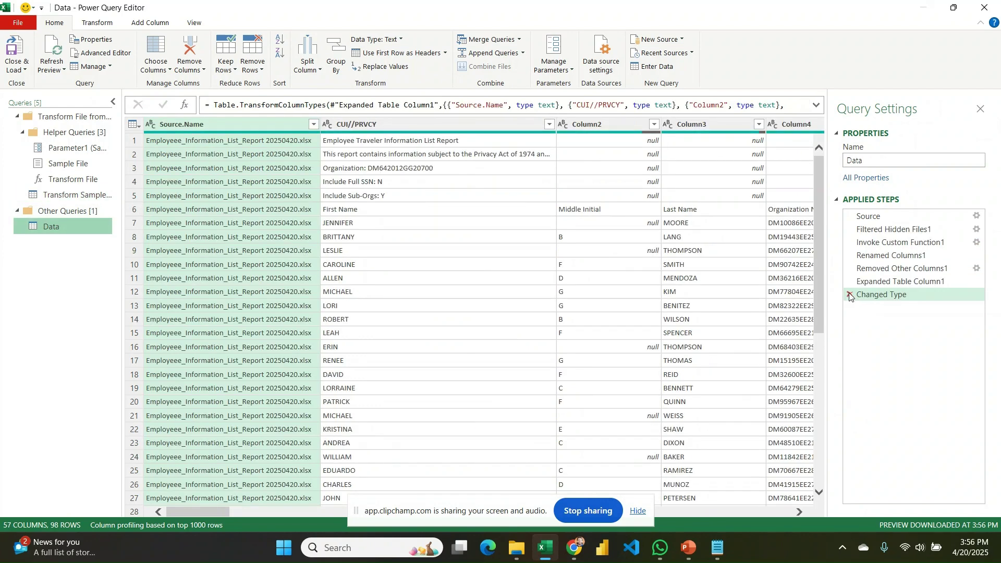
{"action": "left_click", "coordinate": [849, 296]}
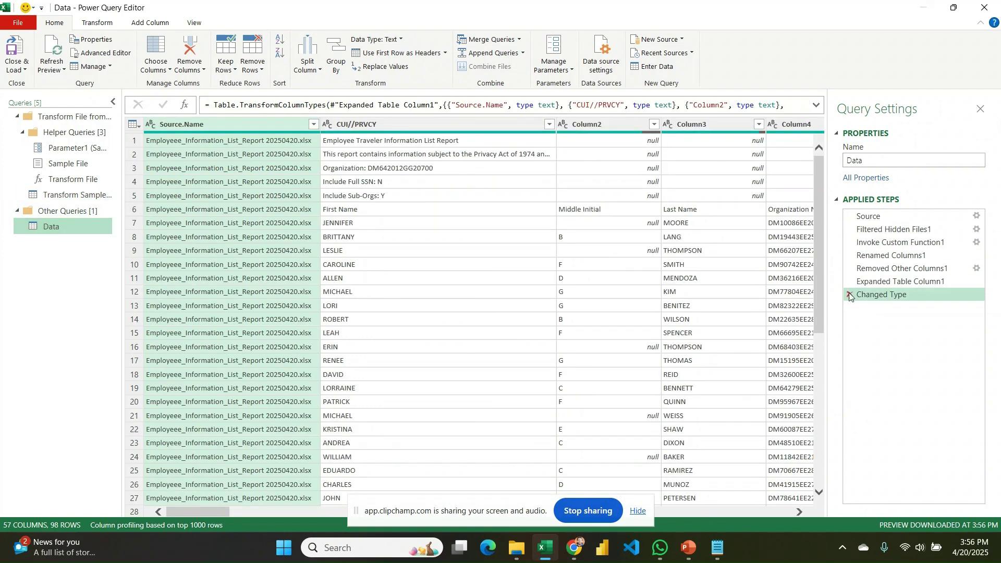
Open the Transform Sample File query, widen the queries list, and remove the top 6 rows from the table
{"action": "left_click", "coordinate": [68, 197]}
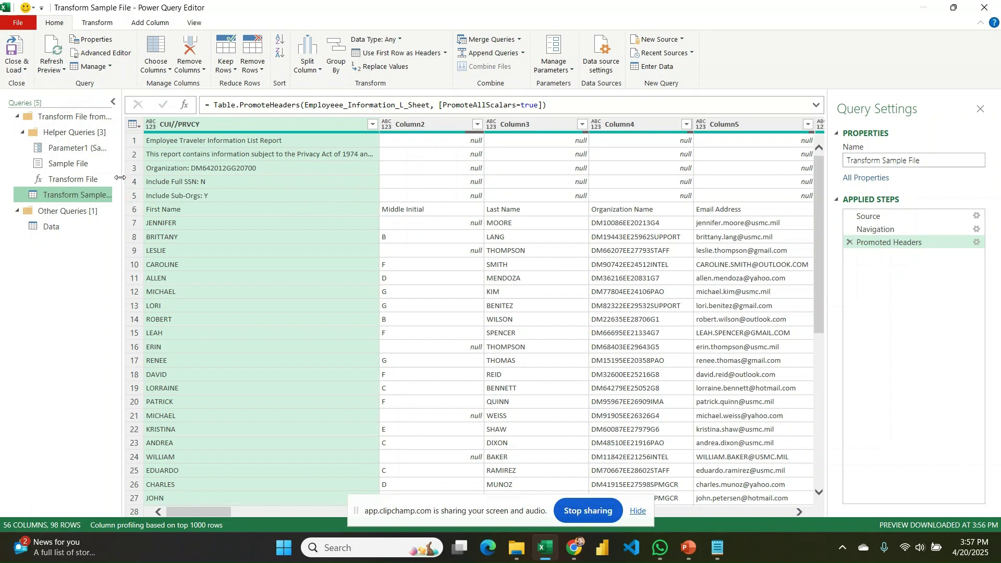
{"action": "left_click_drag", "start_coordinate": [120, 178], "coordinate": [160, 178]}
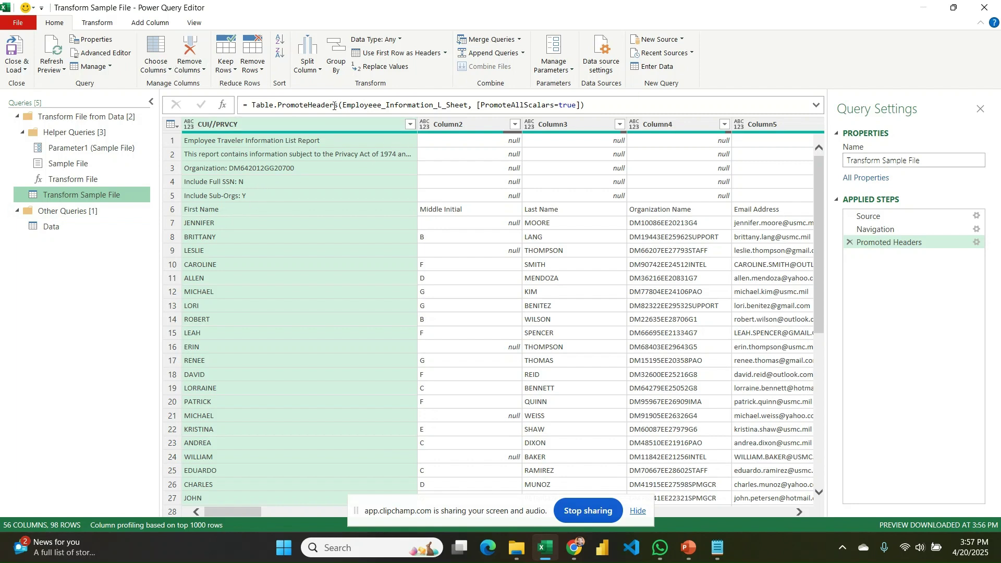
{"action": "left_click", "coordinate": [226, 65]}
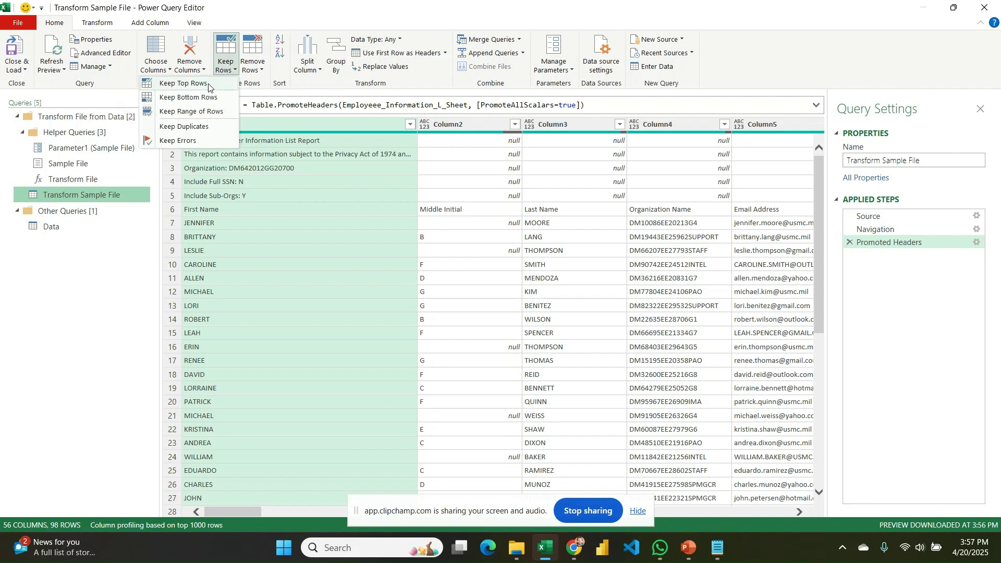
{"action": "left_click", "coordinate": [253, 64]}
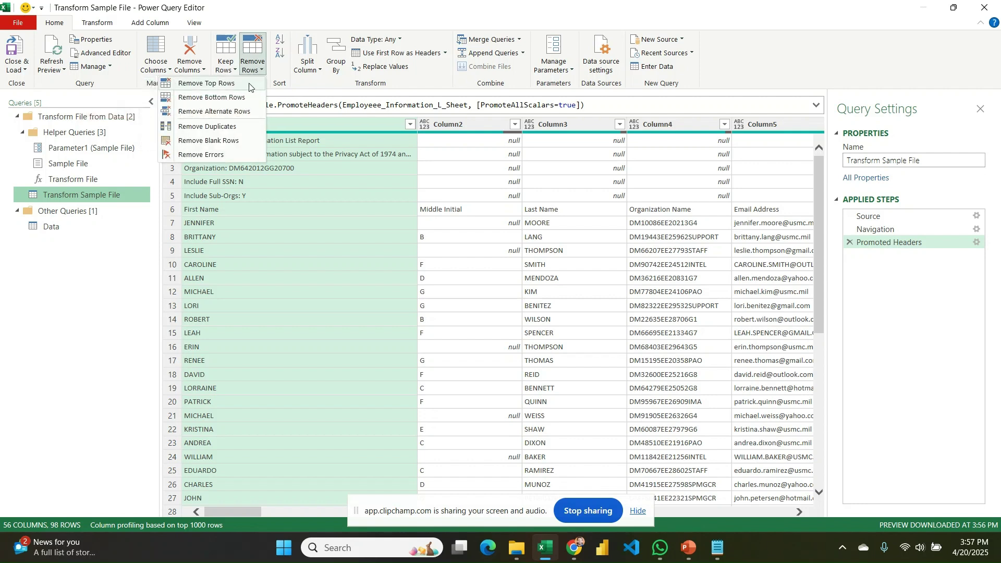
{"action": "left_click", "coordinate": [220, 123]}
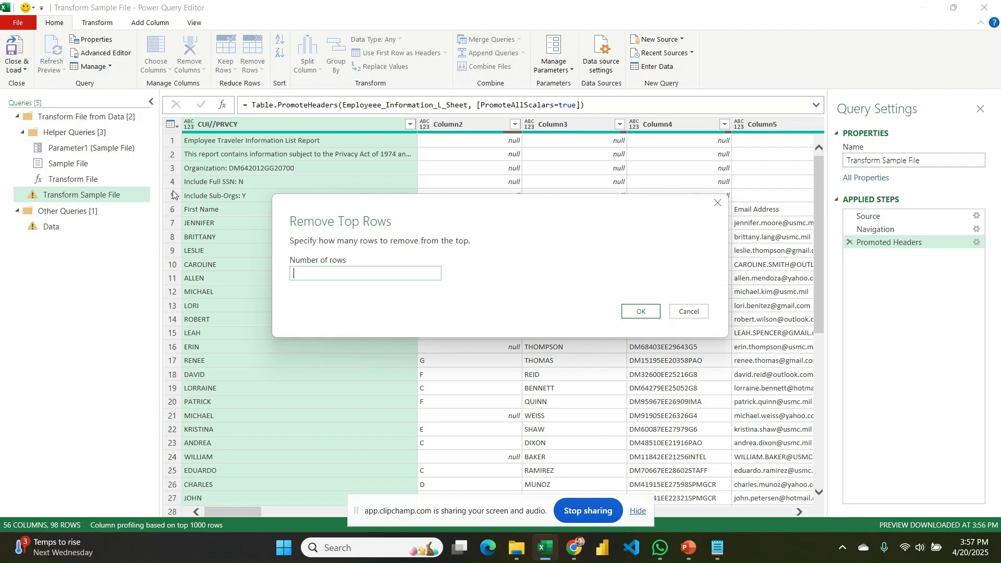
{"action": "type", "text": "6"}
{"action": "left_click", "coordinate": [641, 312]}
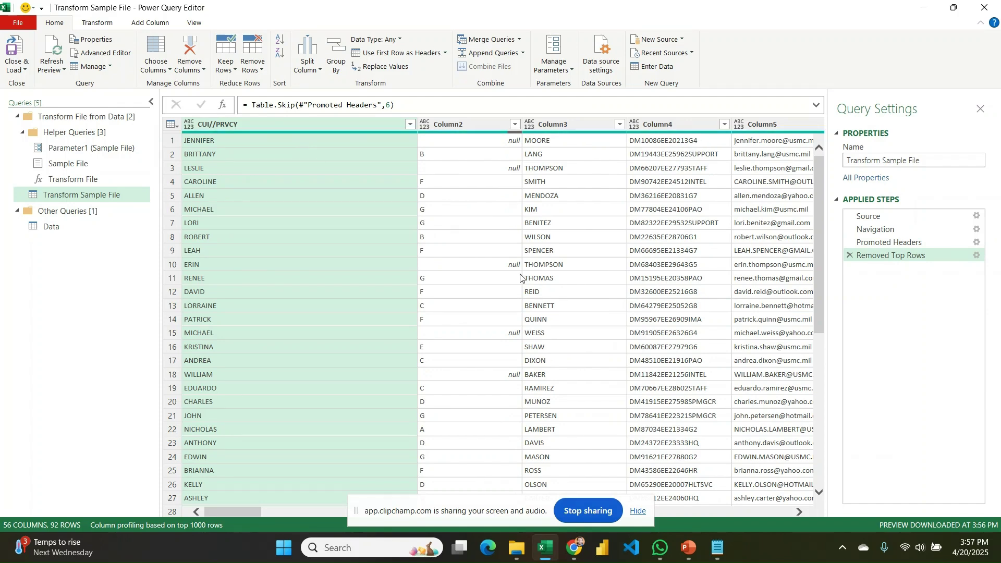
Edit the Removed Top Rows step to remove 5 rows, and use the first row as headers
{"action": "left_click", "coordinate": [976, 255]}
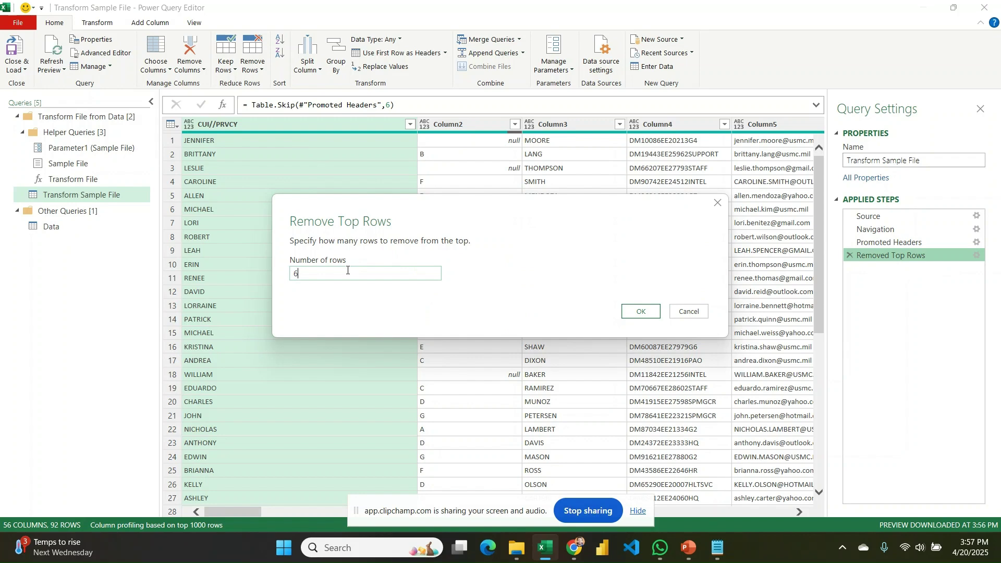
{"action": "key", "text": "BackSpace"}
{"action": "type", "text": "5"}
{"action": "key", "text": "Return"}
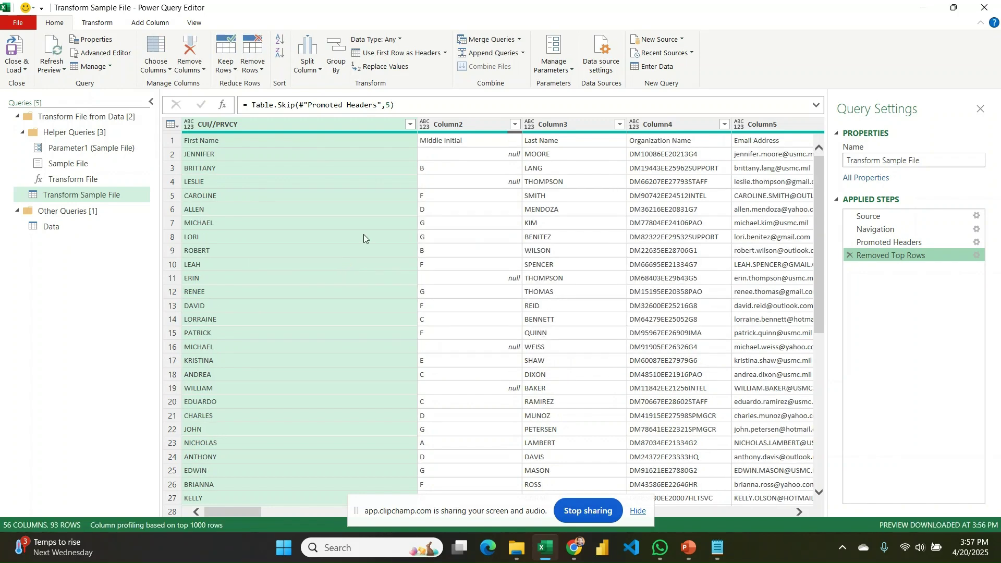
{"action": "left_click", "coordinate": [385, 53]}
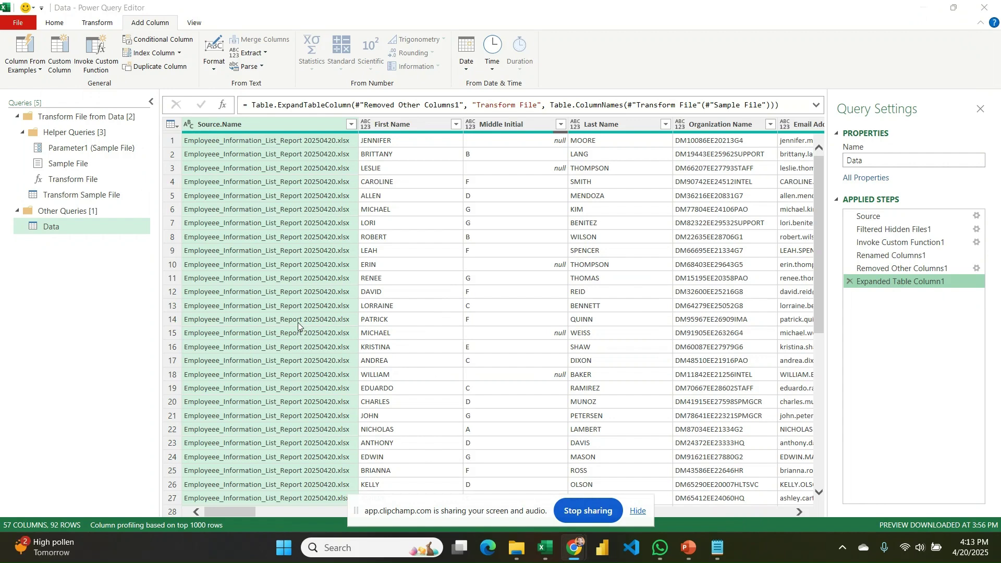
In the Data query, keep only the Source.Name, First Name, Last Name, Email Address and Mailing Address City columns
{"action": "left_click", "coordinate": [170, 126]}
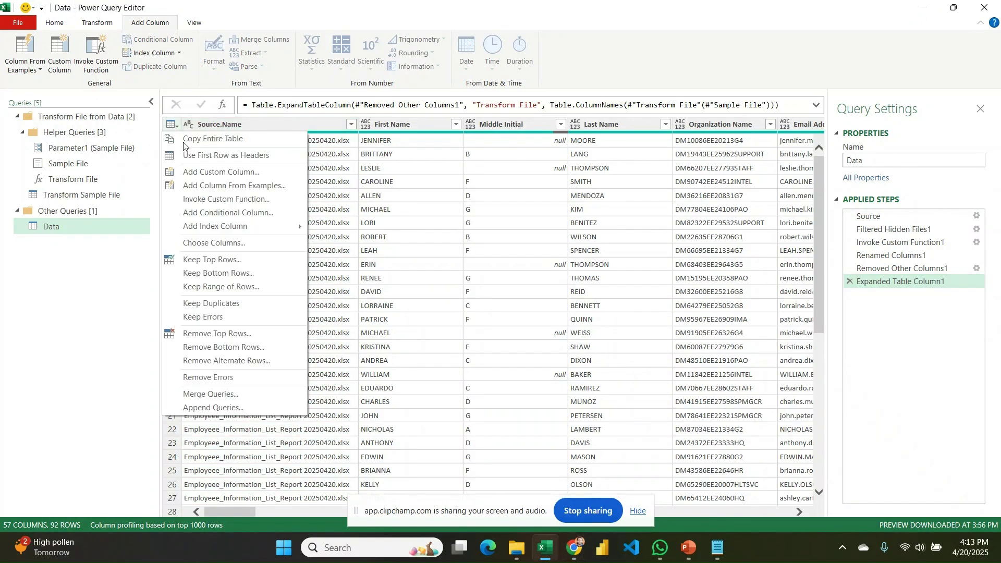
{"action": "left_click", "coordinate": [219, 242]}
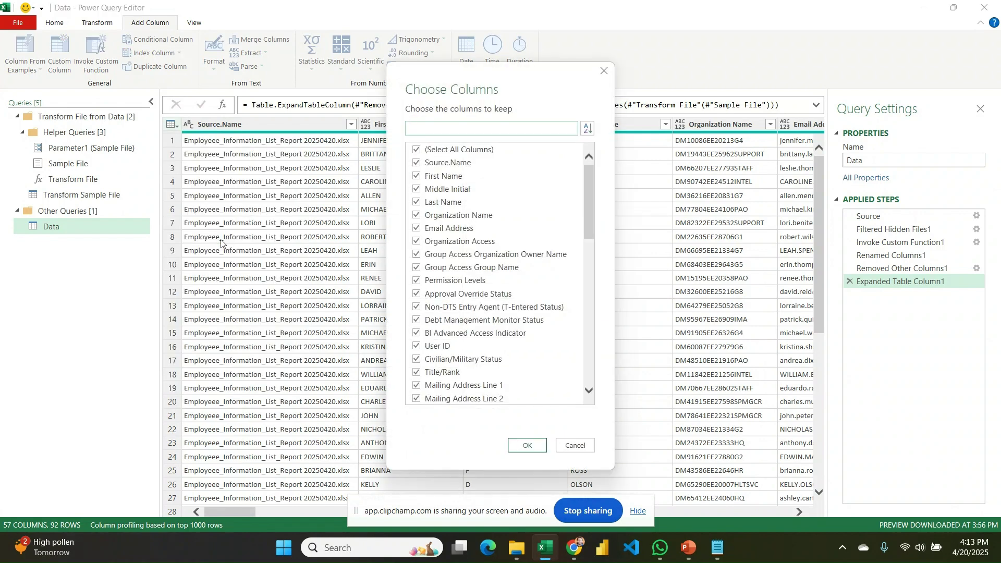
{"action": "left_click", "coordinate": [417, 150]}
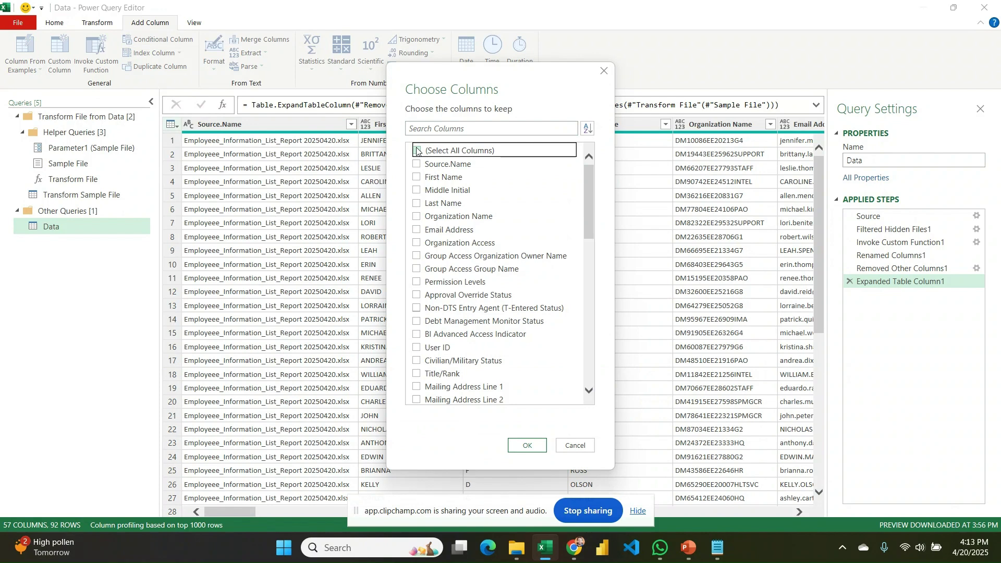
{"action": "left_click", "coordinate": [417, 163]}
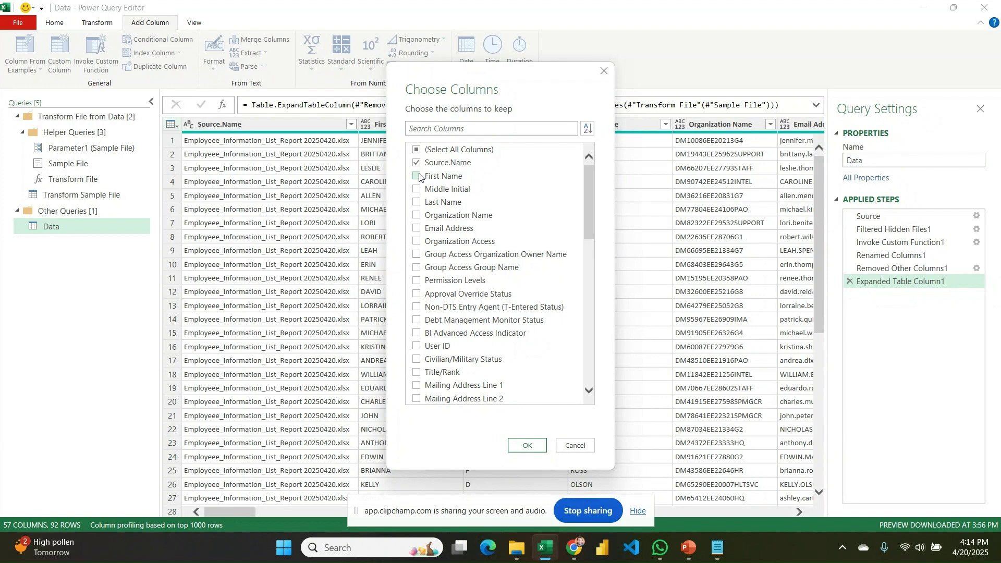
{"action": "left_click", "coordinate": [417, 176]}
{"action": "left_click", "coordinate": [416, 203]}
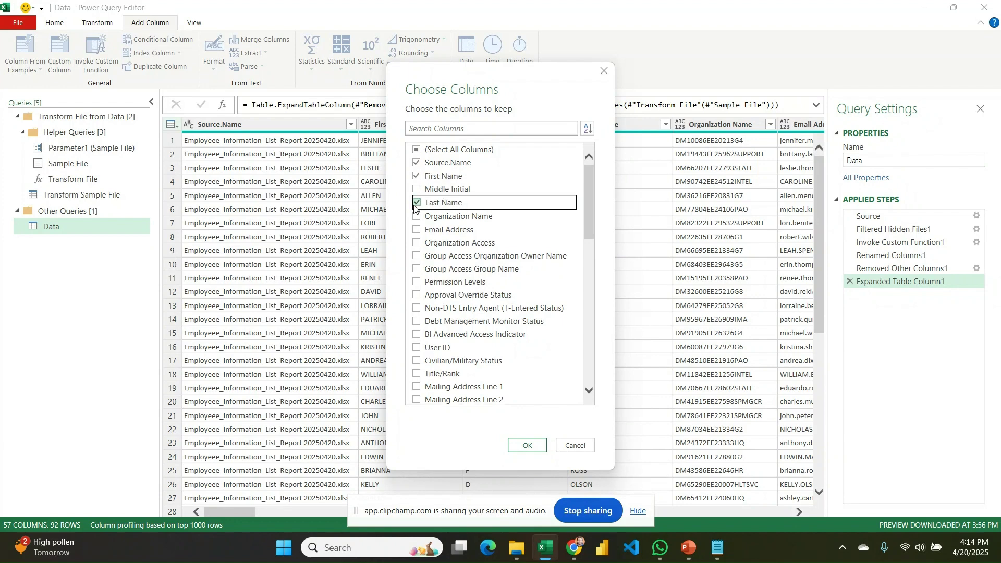
{"action": "left_click", "coordinate": [416, 229]}
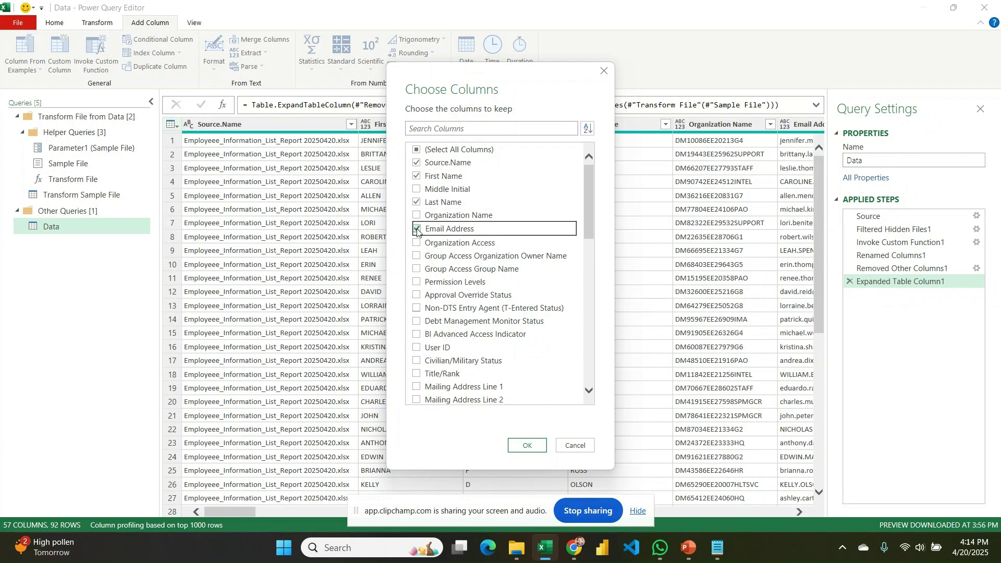
{"action": "scroll", "coordinate": [415, 310], "scroll_direction": "down", "scroll_amount": 4}
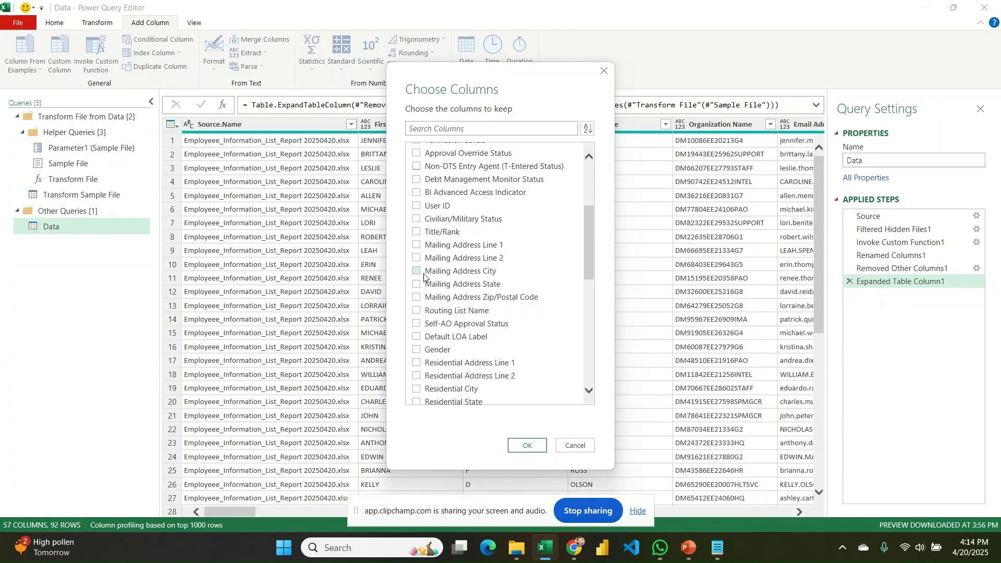
{"action": "left_click", "coordinate": [416, 271]}
{"action": "left_click", "coordinate": [537, 446]}
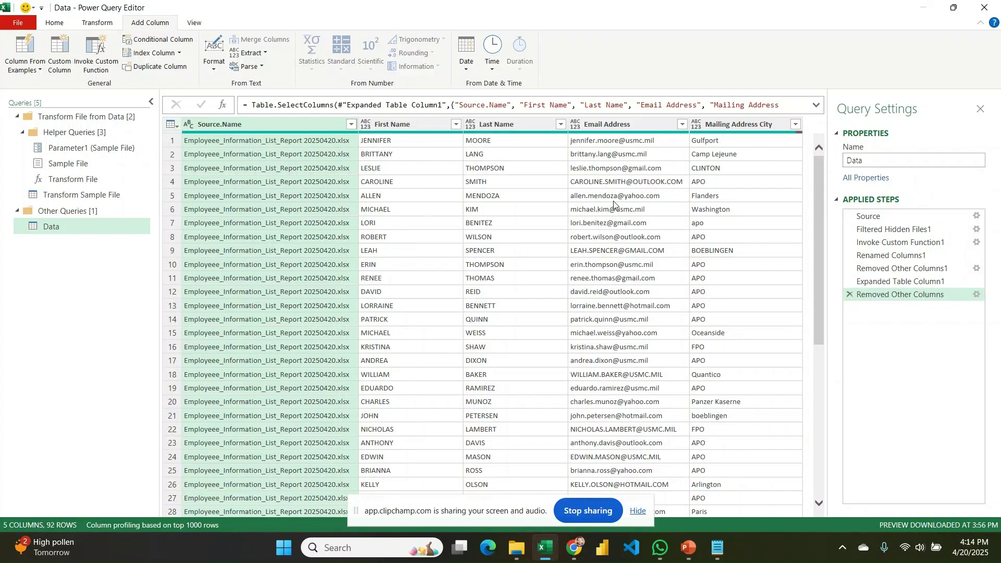
Review the email addresses and mailing cities, and transform the Email Address column to uppercase
{"action": "scroll", "coordinate": [614, 205], "scroll_direction": "down", "scroll_amount": 5}
{"action": "scroll", "coordinate": [614, 204], "scroll_direction": "up", "scroll_amount": 5}
{"action": "scroll", "coordinate": [617, 310], "scroll_direction": "down", "scroll_amount": 3}
{"action": "scroll", "coordinate": [617, 310], "scroll_direction": "up", "scroll_amount": 3}
{"action": "scroll", "coordinate": [623, 197], "scroll_direction": "down", "scroll_amount": 4}
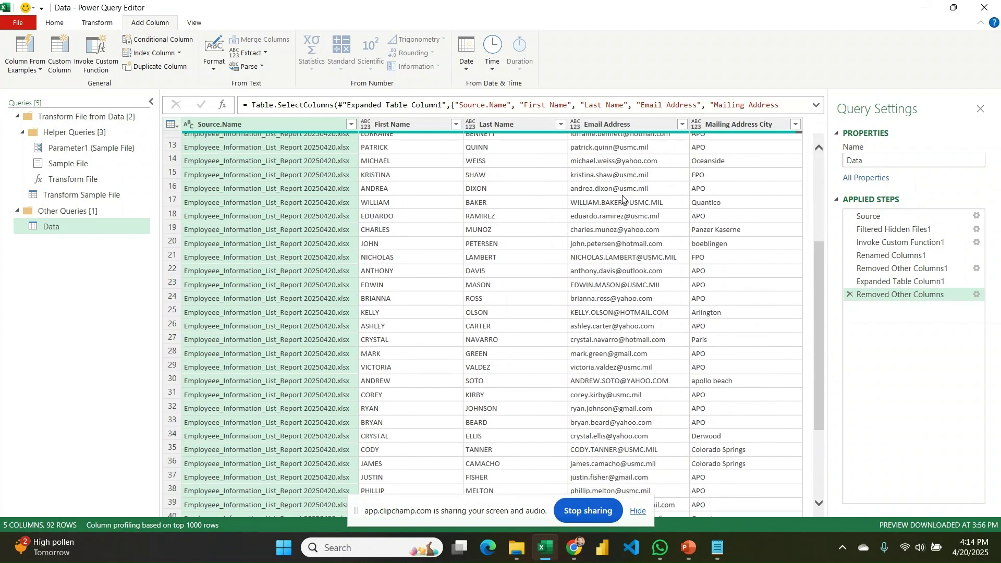
{"action": "scroll", "coordinate": [616, 348], "scroll_direction": "up", "scroll_amount": 4}
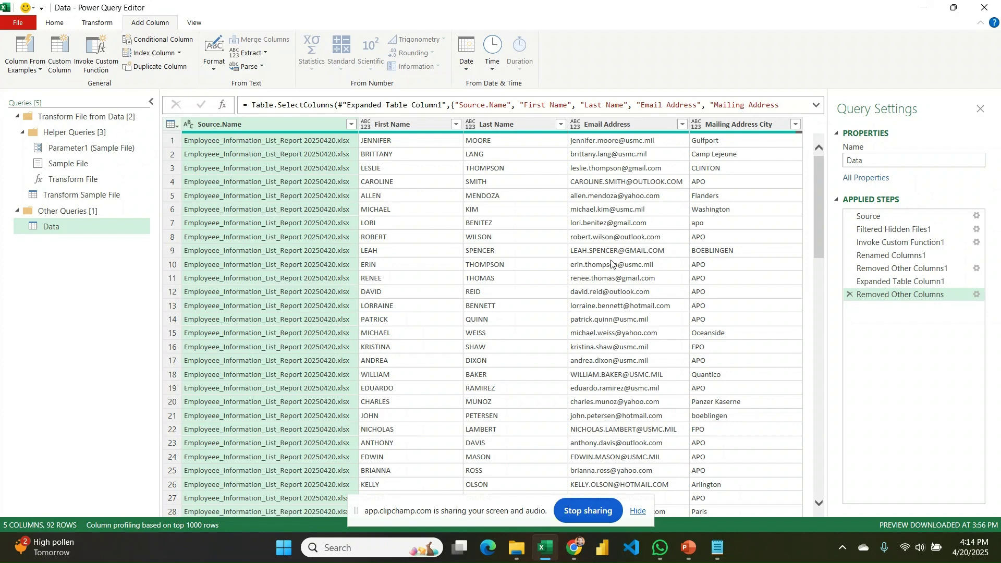
{"action": "left_click", "coordinate": [620, 121]}
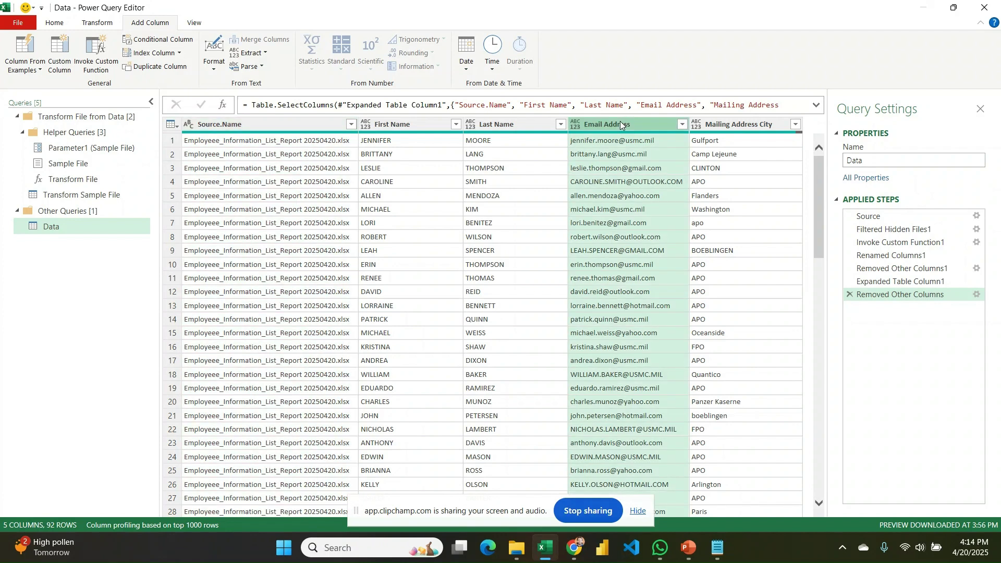
{"action": "right_click", "coordinate": [620, 121]}
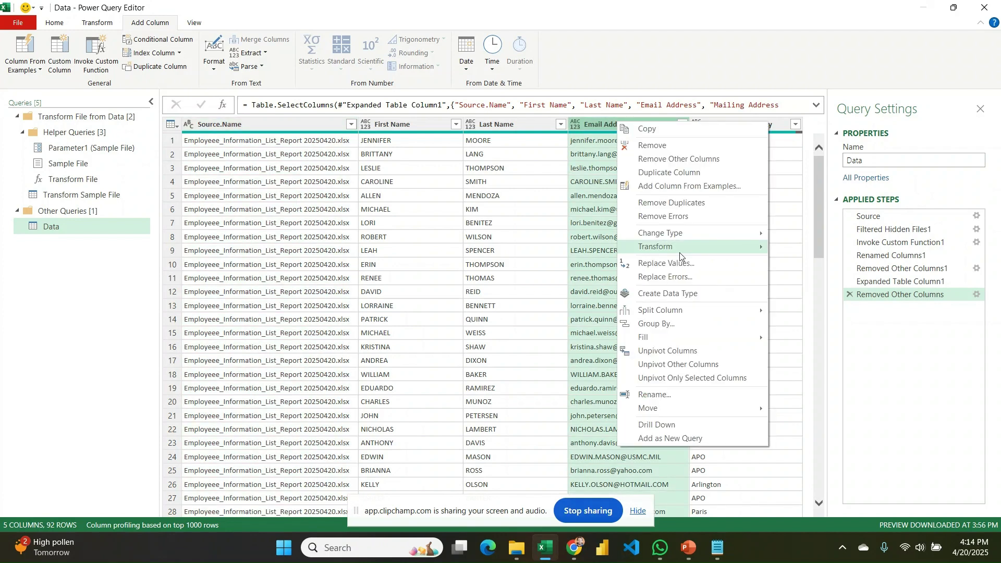
{"action": "mouse_move", "coordinate": [680, 250]}
{"action": "left_click", "coordinate": [791, 259]}
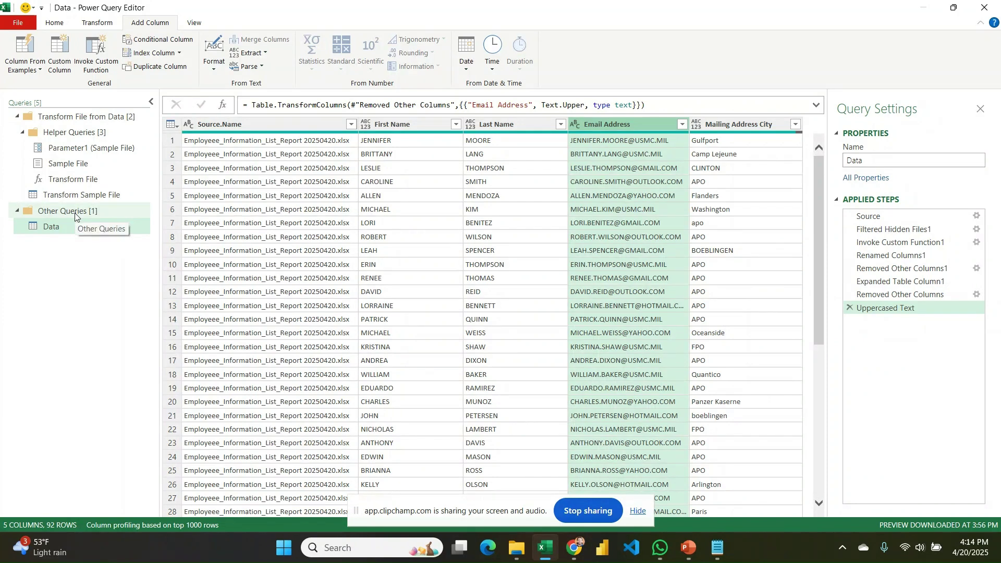
Start a conditional column in the Data query and name it Update Email
{"action": "left_click", "coordinate": [164, 43]}
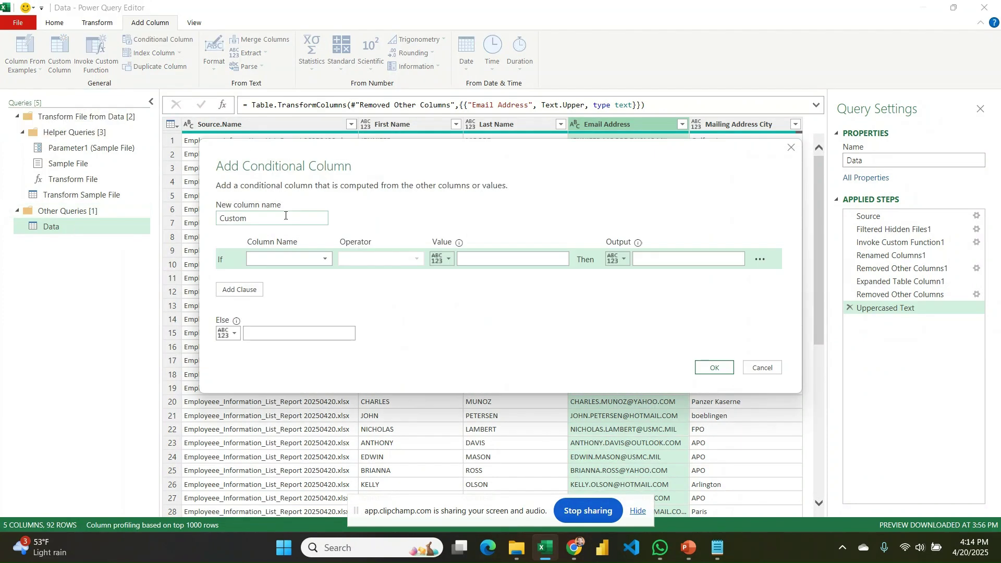
{"action": "double_click", "coordinate": [270, 219]}
{"action": "type", "text": "UPda"}
{"action": "key", "text": "BackSpace"}
{"action": "key", "text": "BackSpace"}
{"action": "key", "text": "BackSpace"}
{"action": "type", "text": "pdate Email"}
{"action": "left_click", "coordinate": [275, 257]}
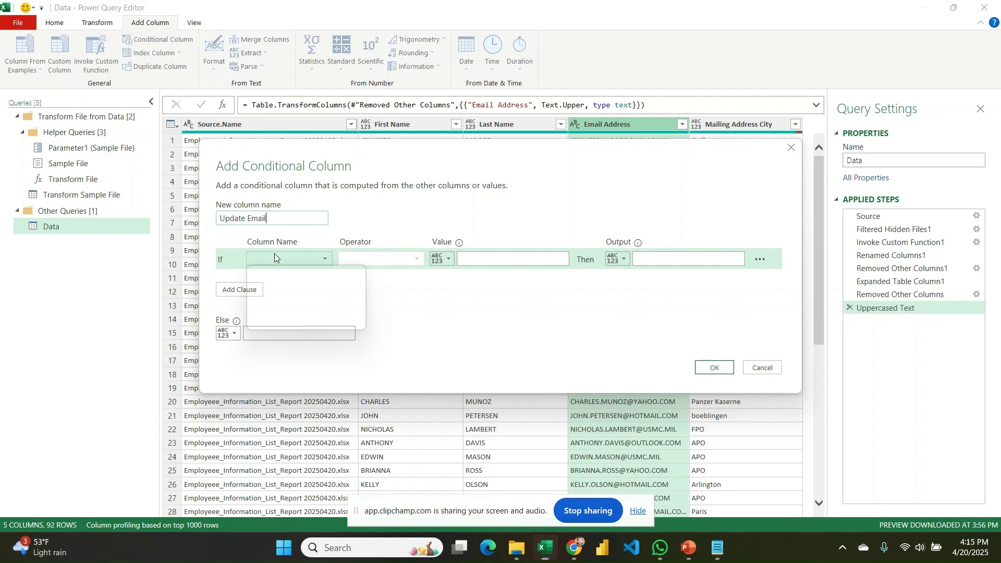
{"action": "left_click", "coordinate": [281, 311]}
{"action": "left_click", "coordinate": [390, 259]}
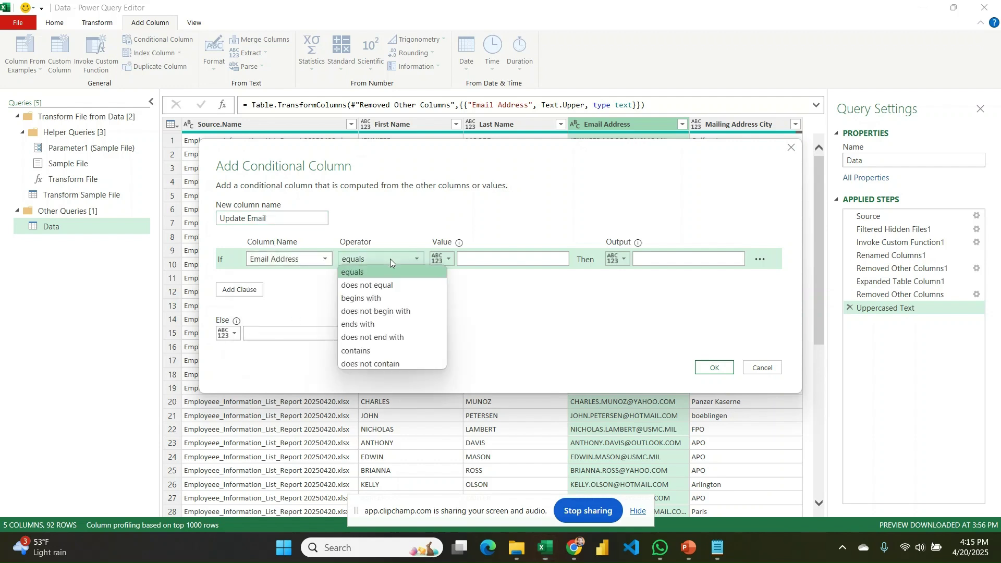
{"action": "left_click", "coordinate": [380, 363]}
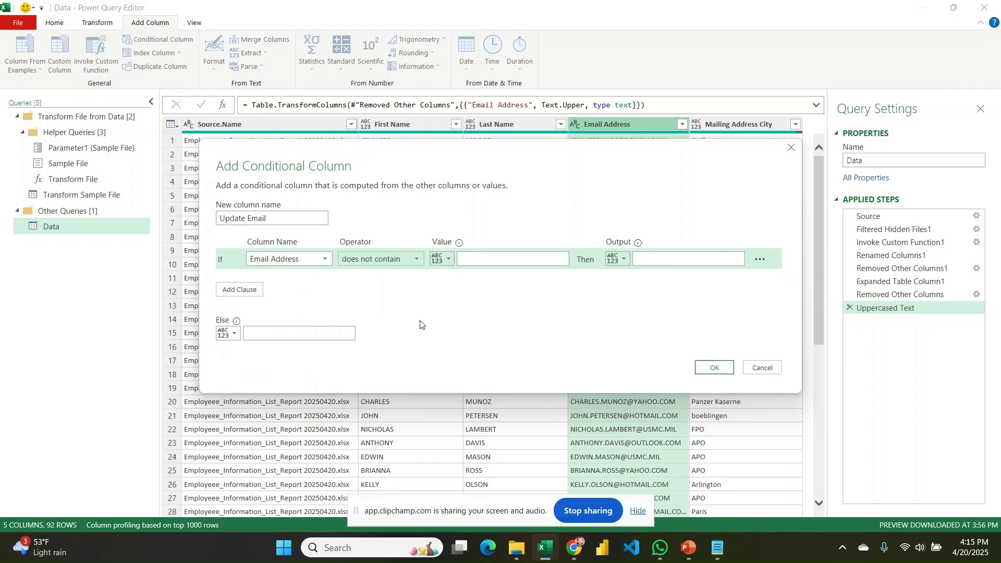
{"action": "left_click", "coordinate": [503, 259]}
{"action": "type", "text": "@"}
{"action": "type", "text": "USMC"}
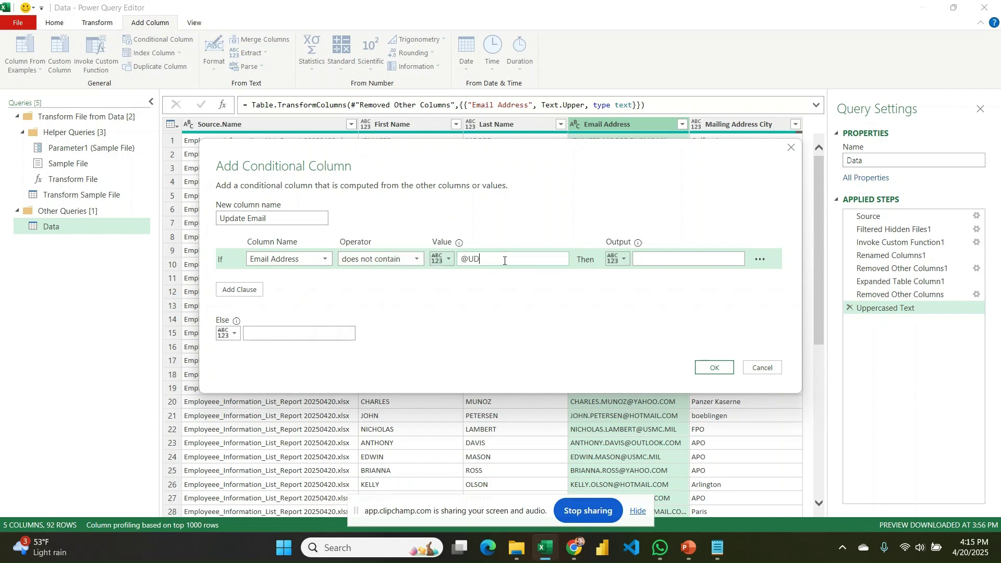
{"action": "type", "text": ">MI"}
{"action": "key", "text": "BackSpace"}
{"action": "key", "text": "BackSpace"}
{"action": "key", "text": "BackSpace"}
{"action": "type", "text": ".MI"}
Output UPDATE when the email condition is met and GTG otherwise, and create the Update Email column
{"action": "left_click", "coordinate": [668, 264]}
{"action": "type", "text": "Updat"}
{"action": "key", "text": "BackSpace"}
{"action": "key", "text": "BackSpace"}
{"action": "key", "text": "BackSpace"}
{"action": "key", "text": "BackSpace"}
{"action": "type", "text": "PDATE"}
{"action": "left_click", "coordinate": [284, 336]}
{"action": "type", "text": "GTG"}
{"action": "left_click", "coordinate": [714, 368]}
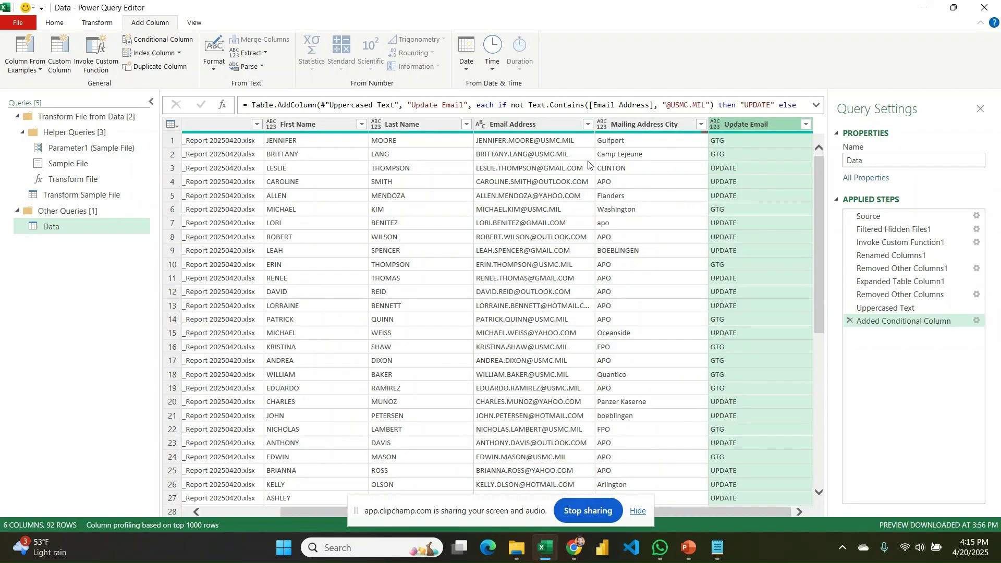
Check the Update Email values against the email addresses in the first three rows
{"action": "left_click", "coordinate": [560, 144]}
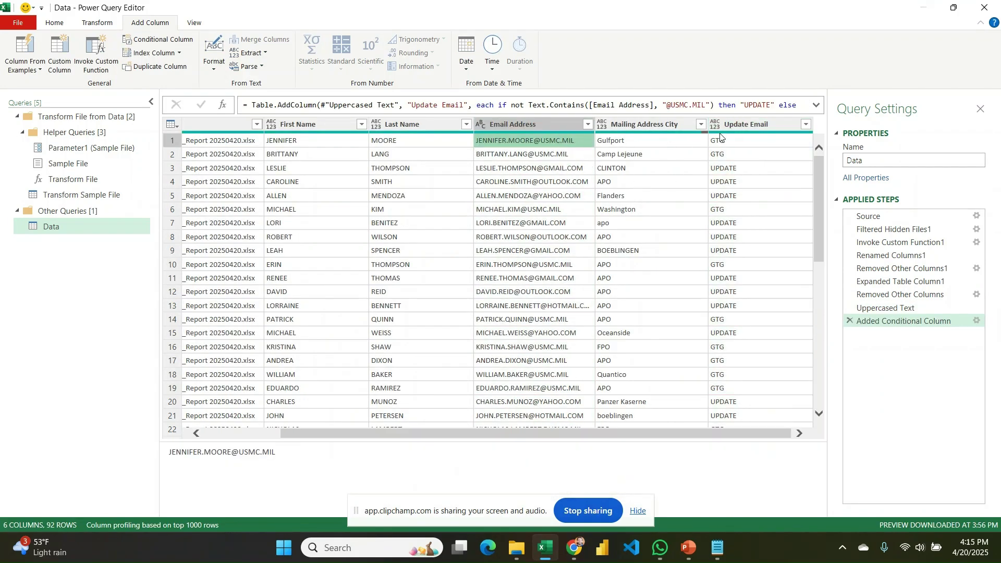
{"action": "left_click", "coordinate": [555, 156]}
{"action": "left_click", "coordinate": [569, 168]}
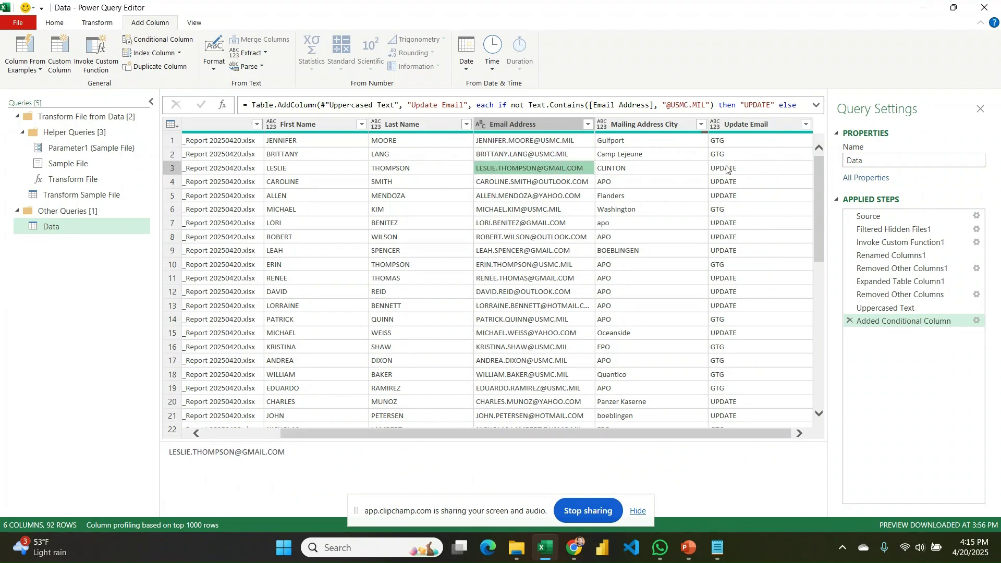
{"action": "left_click", "coordinate": [729, 169]}
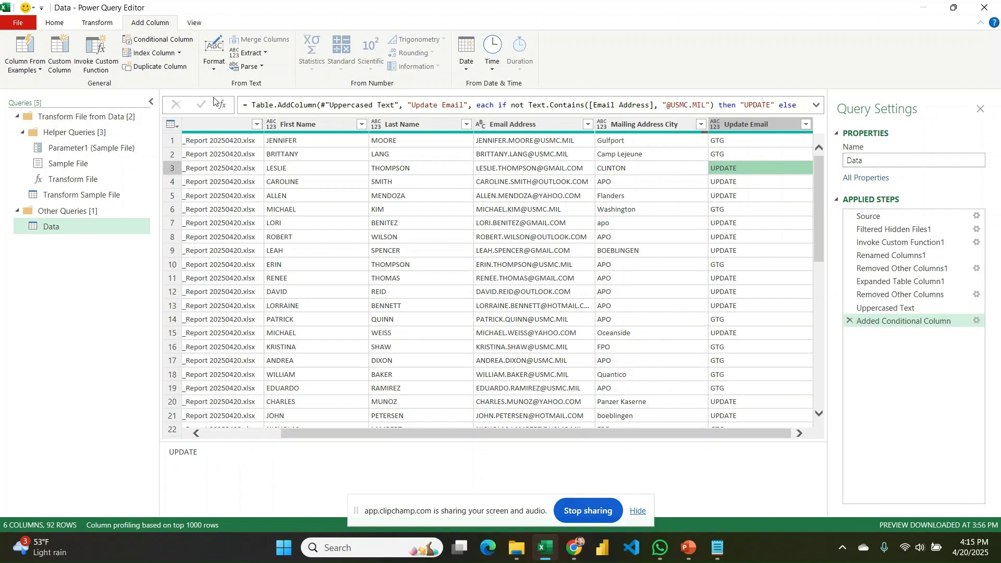
Start a conditional column named Update City that tests whether Mailing Address City does not contain APO
{"action": "left_click", "coordinate": [148, 39]}
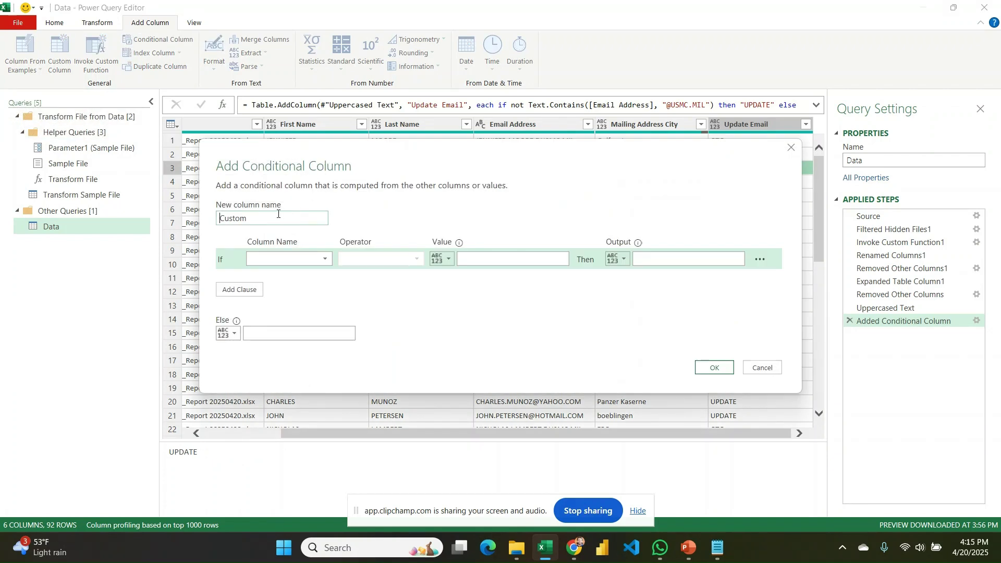
{"action": "double_click", "coordinate": [279, 217]}
{"action": "type", "text": "Update City"}
{"action": "left_click", "coordinate": [270, 259]}
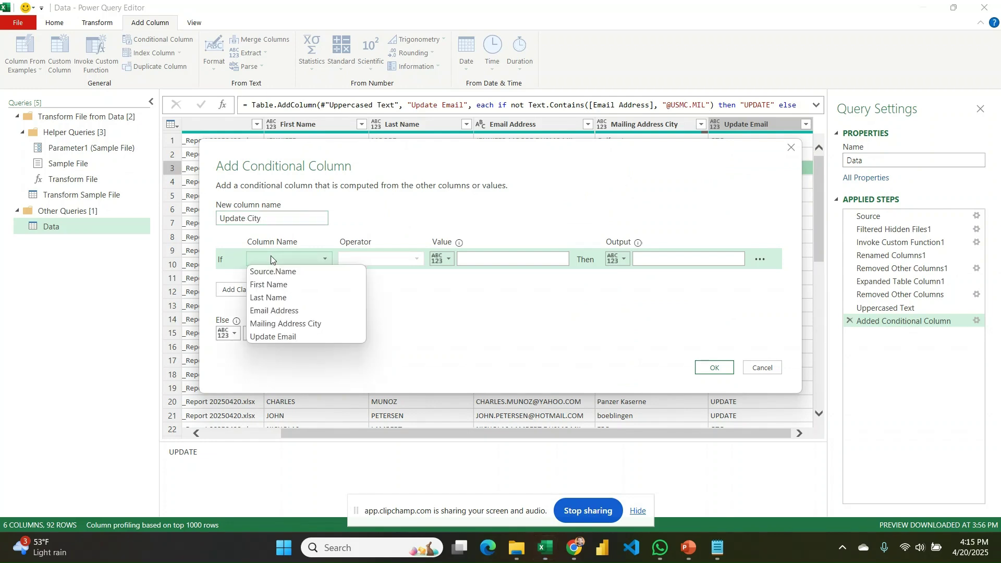
{"action": "left_click", "coordinate": [274, 325]}
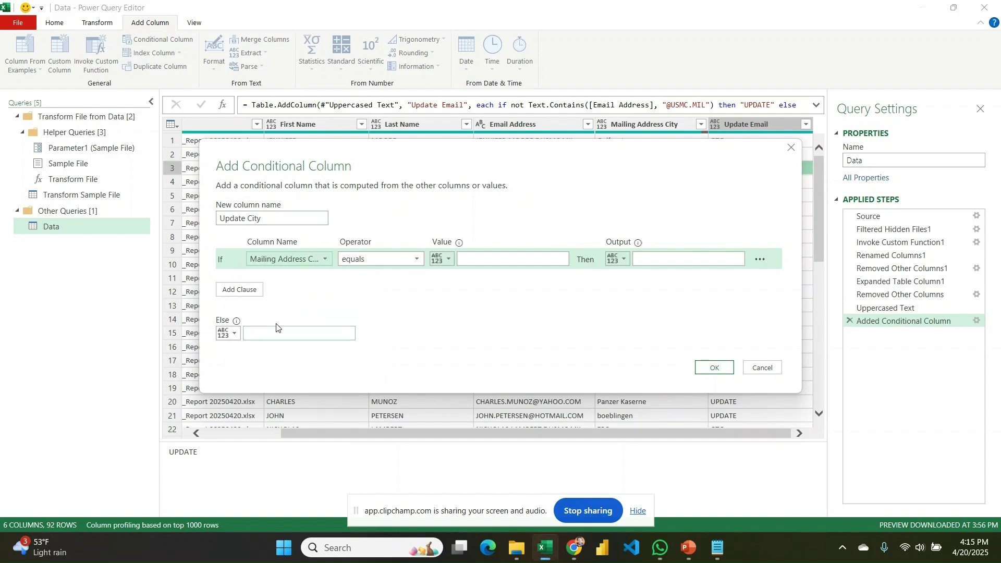
{"action": "left_click", "coordinate": [411, 263]}
{"action": "left_click", "coordinate": [373, 361]}
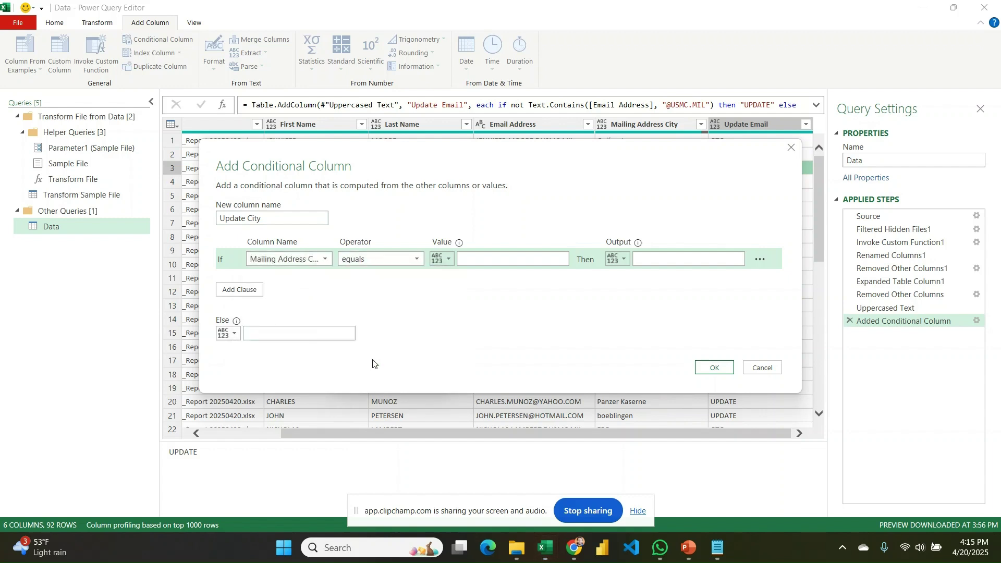
{"action": "left_click", "coordinate": [492, 258]}
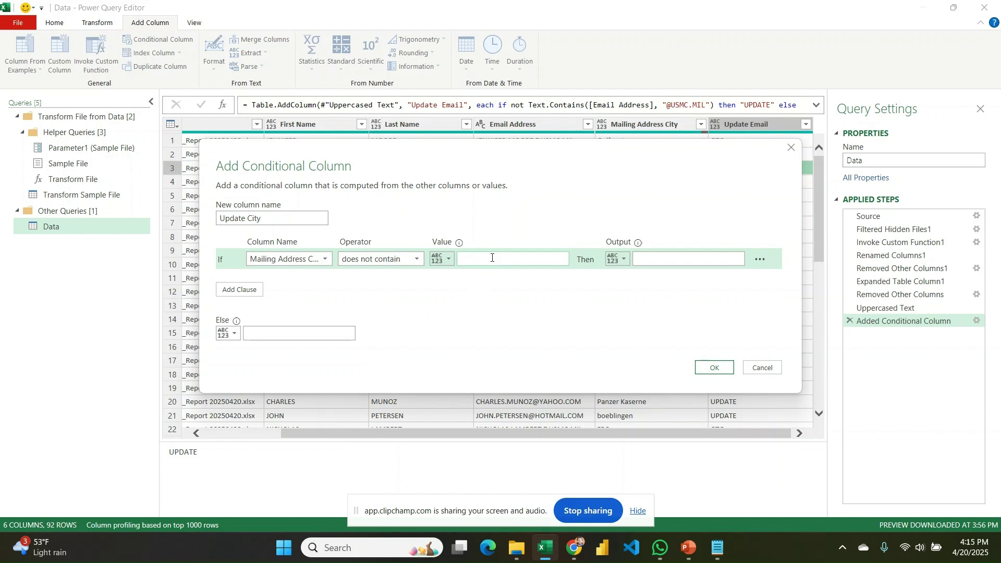
{"action": "type", "text": "APO"}
Output UPDATE when the city condition is met and GTG otherwise, and create the Update City column
{"action": "left_click", "coordinate": [686, 262]}
{"action": "type", "text": "UPDATE"}
{"action": "left_click", "coordinate": [294, 334]}
{"action": "type", "text": "GTG"}
{"action": "left_click", "coordinate": [703, 368]}
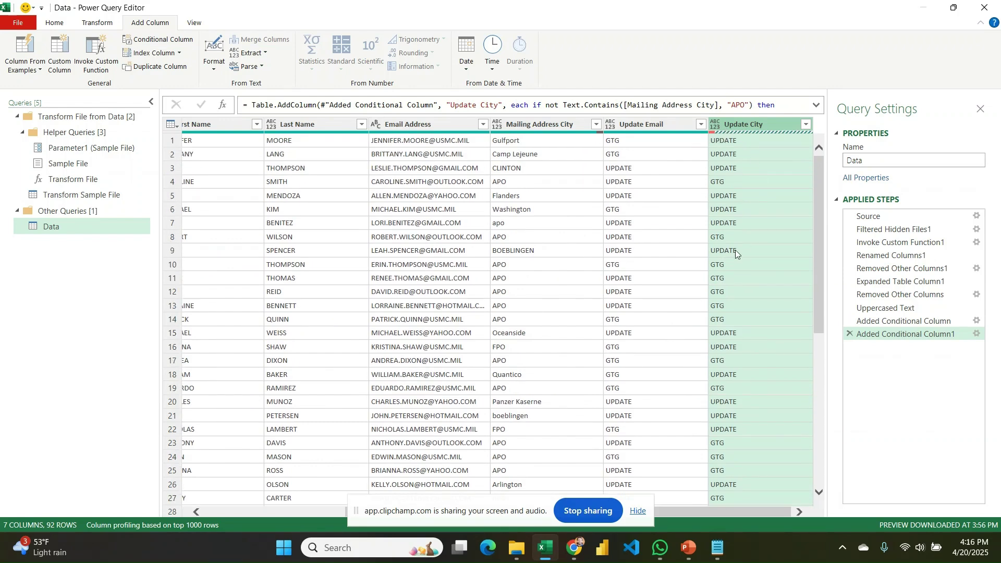
Look through the Update City values down the list and inspect the result details in row 60
{"action": "scroll", "coordinate": [736, 249], "scroll_direction": "down", "scroll_amount": 5}
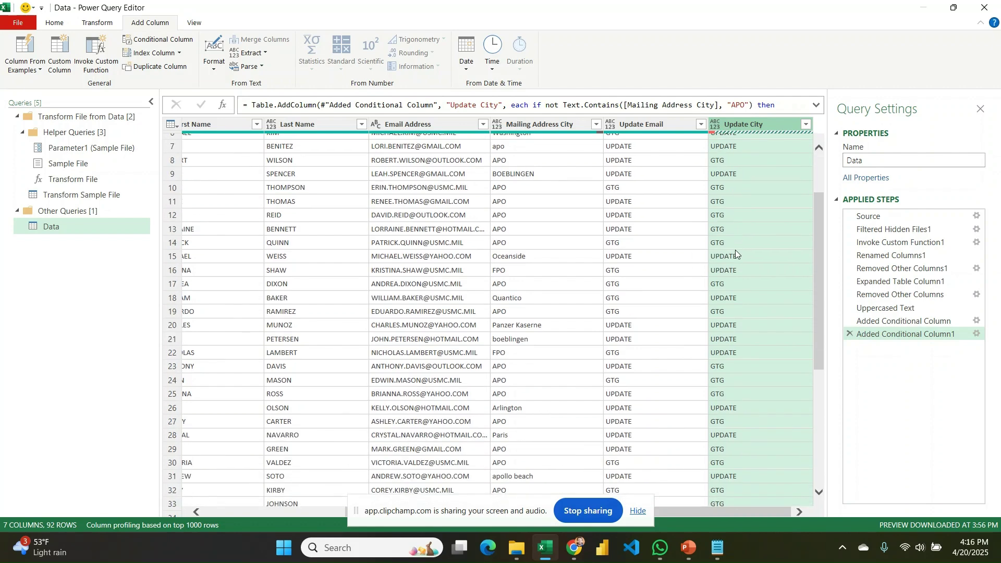
{"action": "scroll", "coordinate": [735, 249], "scroll_direction": "down", "scroll_amount": 8}
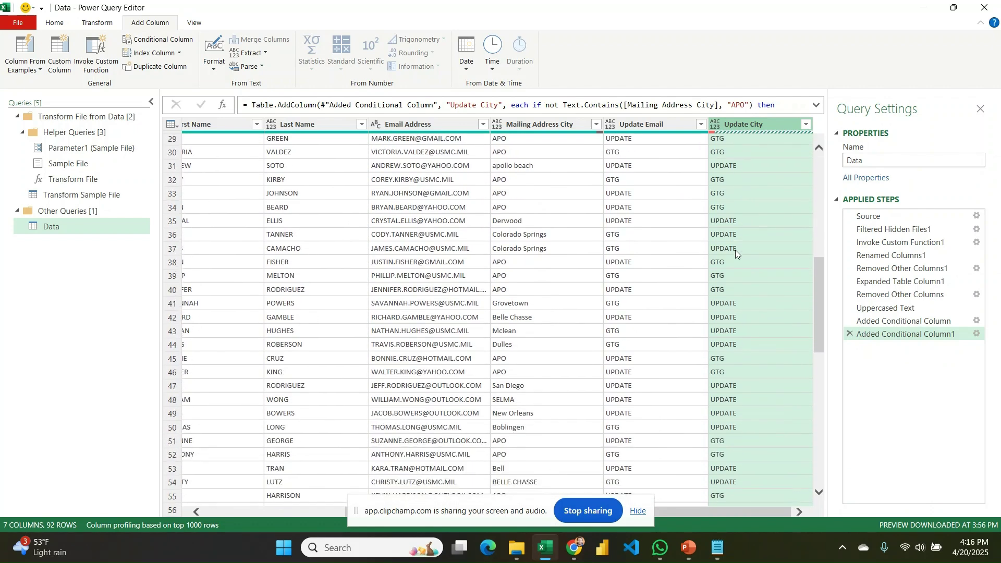
{"action": "scroll", "coordinate": [735, 249], "scroll_direction": "down", "scroll_amount": 3}
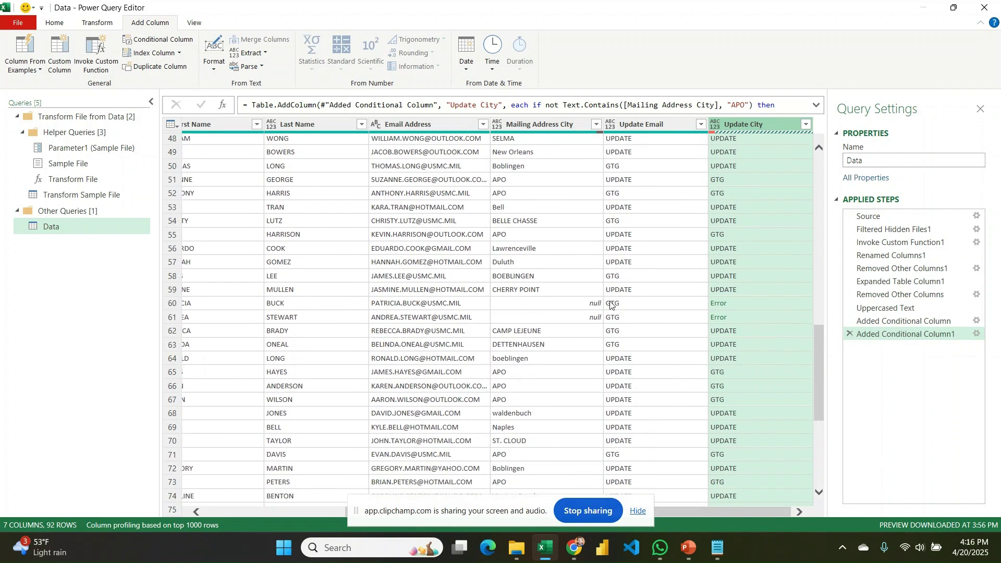
{"action": "left_click", "coordinate": [749, 303]}
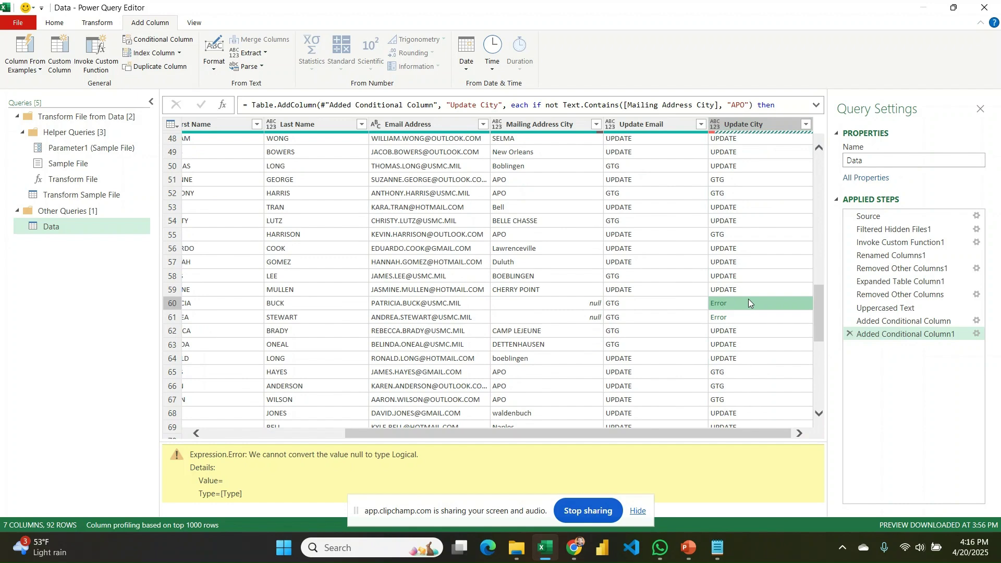
Insert a Replace Values step for the Mailing Address City column right after the Uppercased Text step
{"action": "left_click", "coordinate": [886, 308]}
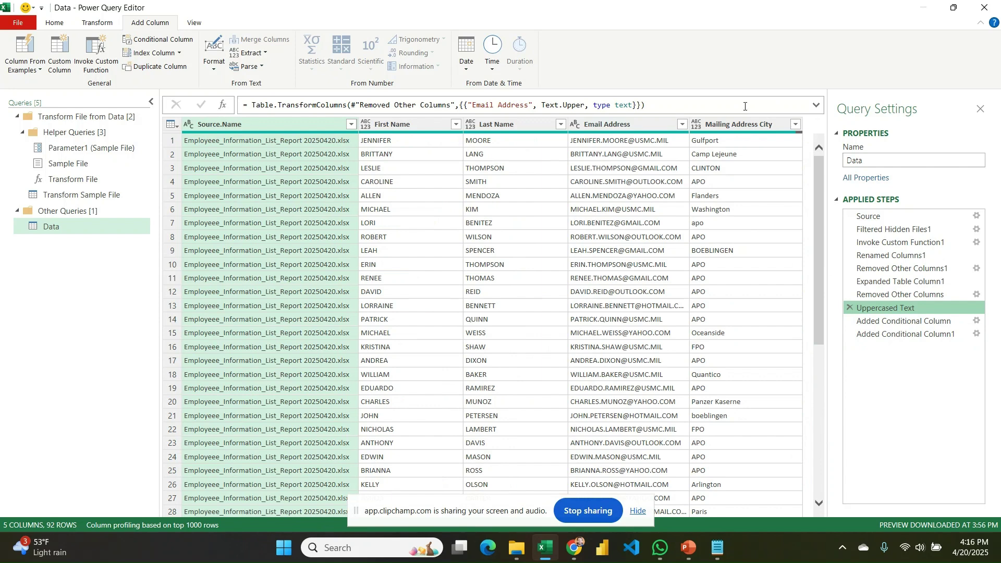
{"action": "left_click", "coordinate": [722, 126]}
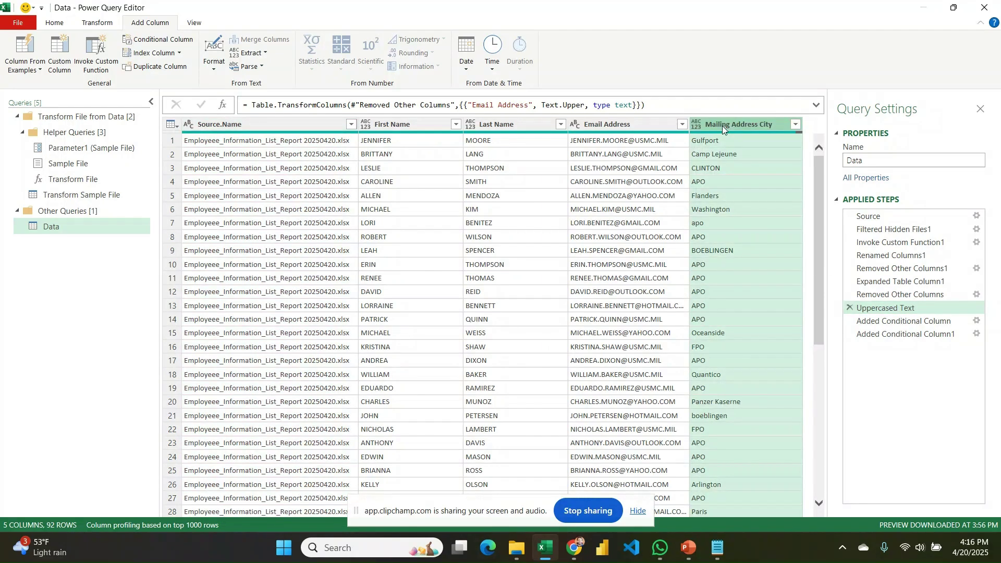
{"action": "right_click", "coordinate": [723, 127]}
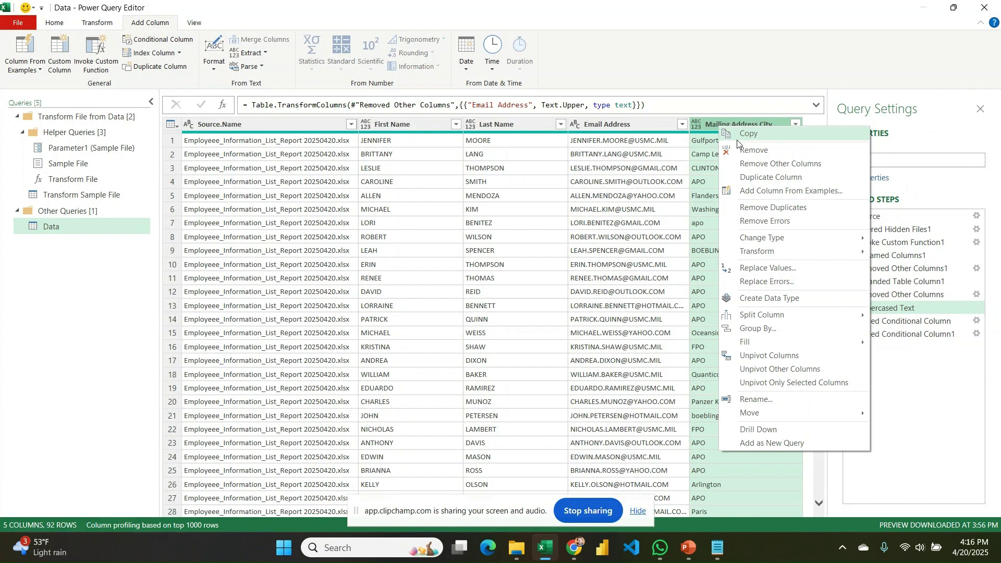
{"action": "left_click", "coordinate": [769, 268]}
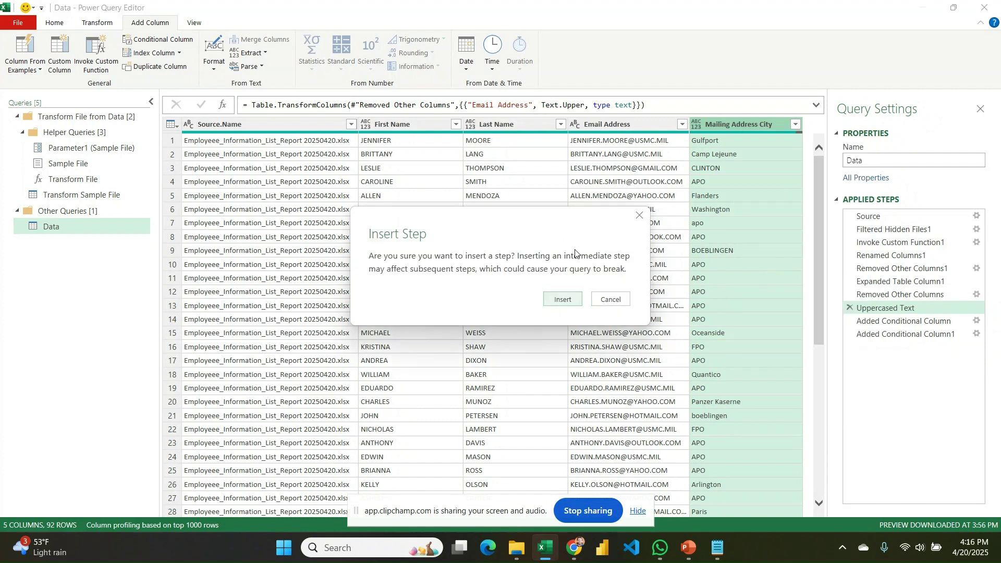
{"action": "left_click", "coordinate": [575, 302]}
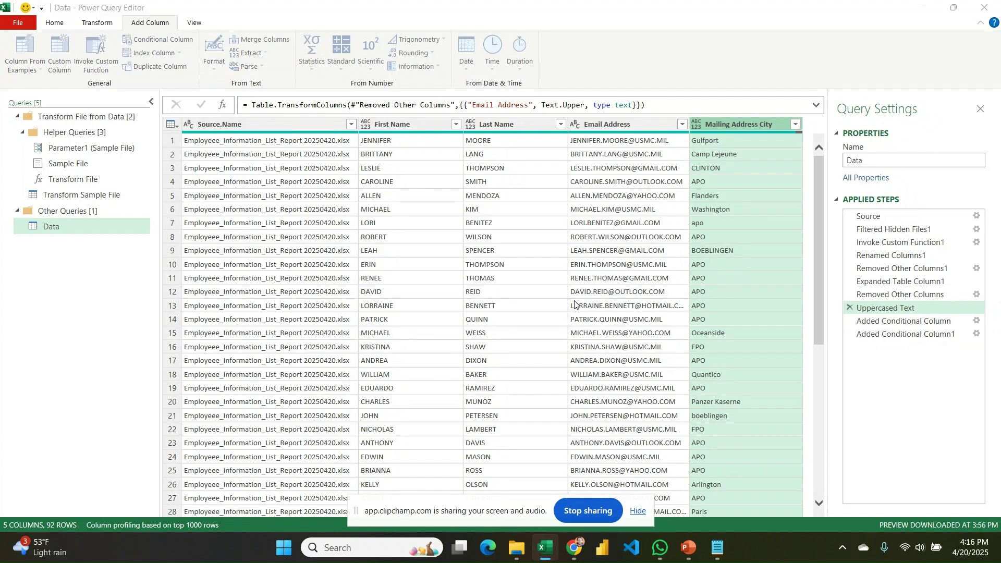
Replace null with NEED TO ADD CITY in the Mailing Address City column
{"action": "type", "text": "null"}
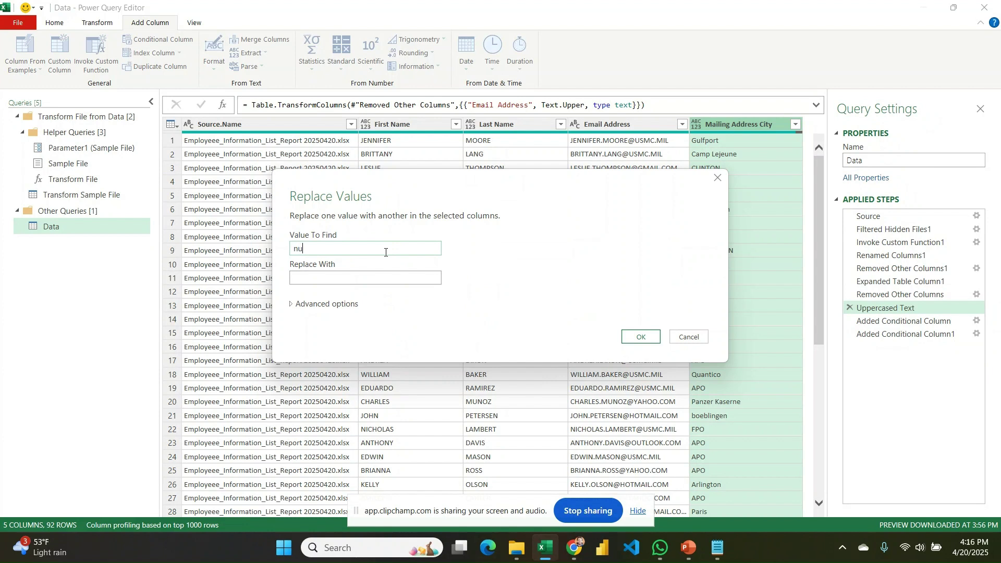
{"action": "left_click", "coordinate": [358, 279]}
{"action": "type", "text": "NEEDS TO"}
{"action": "key", "text": "BackSpace"}
{"action": "key", "text": "BackSpace"}
{"action": "key", "text": "BackSpace"}
{"action": "key", "text": "BackSpace"}
{"action": "key", "text": "BackSpace"}
{"action": "type", "text": "TO ADD CITY"}
{"action": "left_click", "coordinate": [642, 339]}
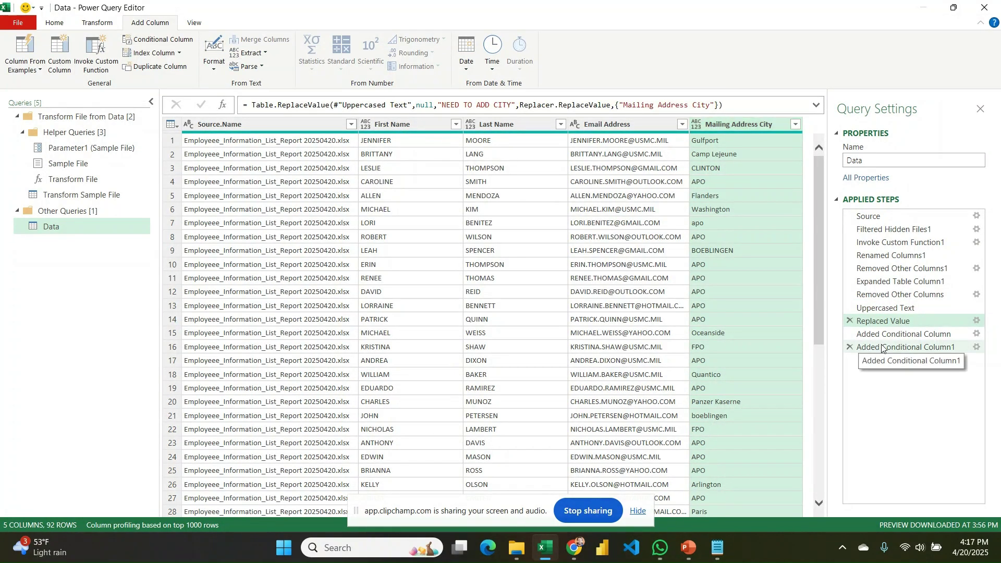
Return to the Update City conditional column step and check its values down the list
{"action": "left_click", "coordinate": [884, 347]}
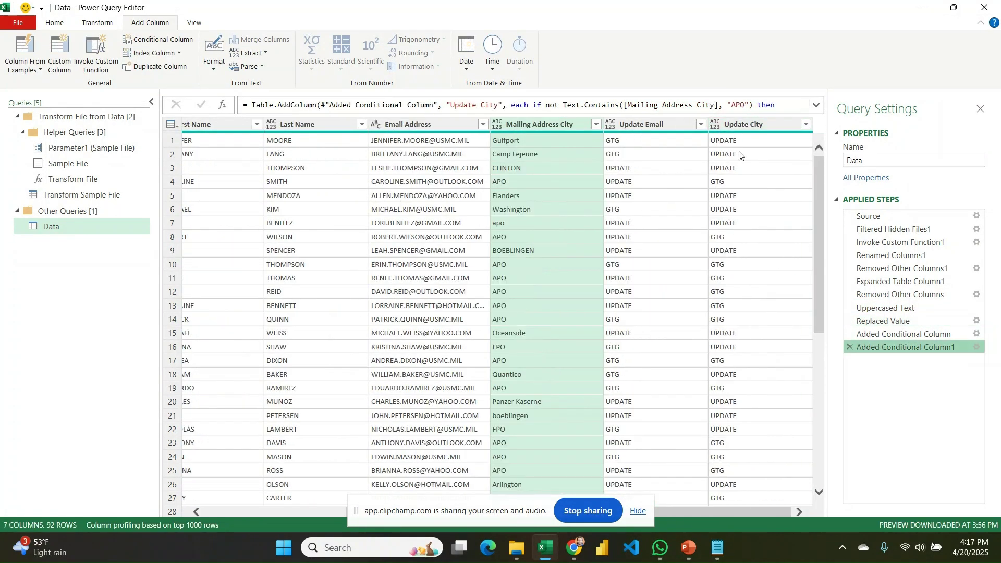
{"action": "scroll", "coordinate": [739, 154], "scroll_direction": "down", "scroll_amount": 8}
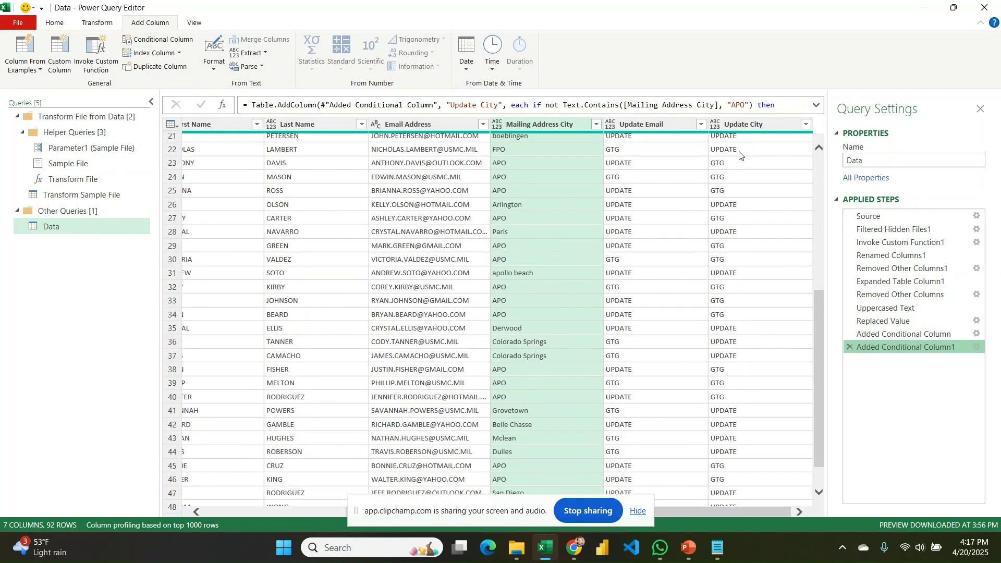
{"action": "scroll", "coordinate": [740, 155], "scroll_direction": "up", "scroll_amount": 8}
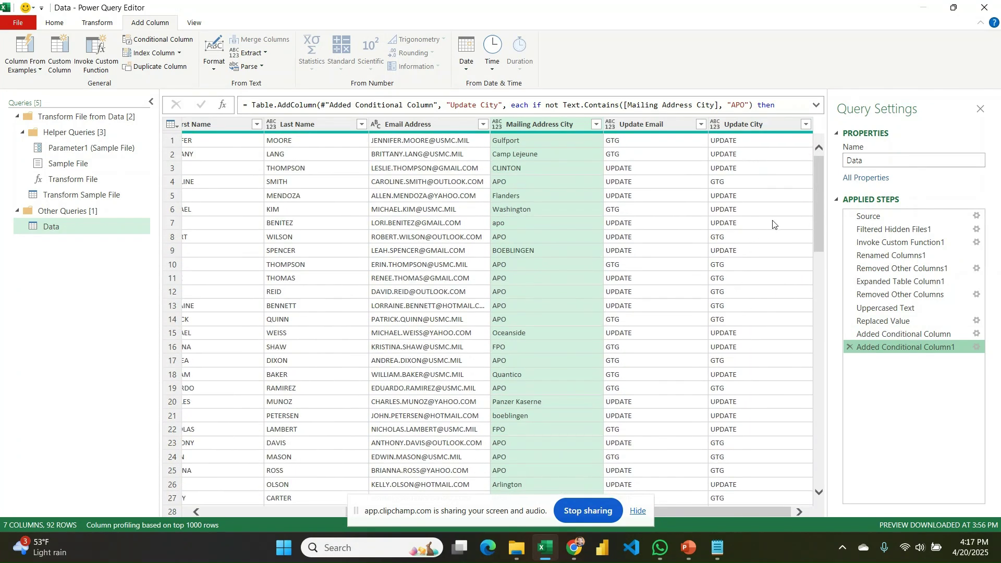
Review the settings of the Update Email conditional column step and the Data query's code in the Advanced Editor
{"action": "left_click", "coordinate": [903, 339]}
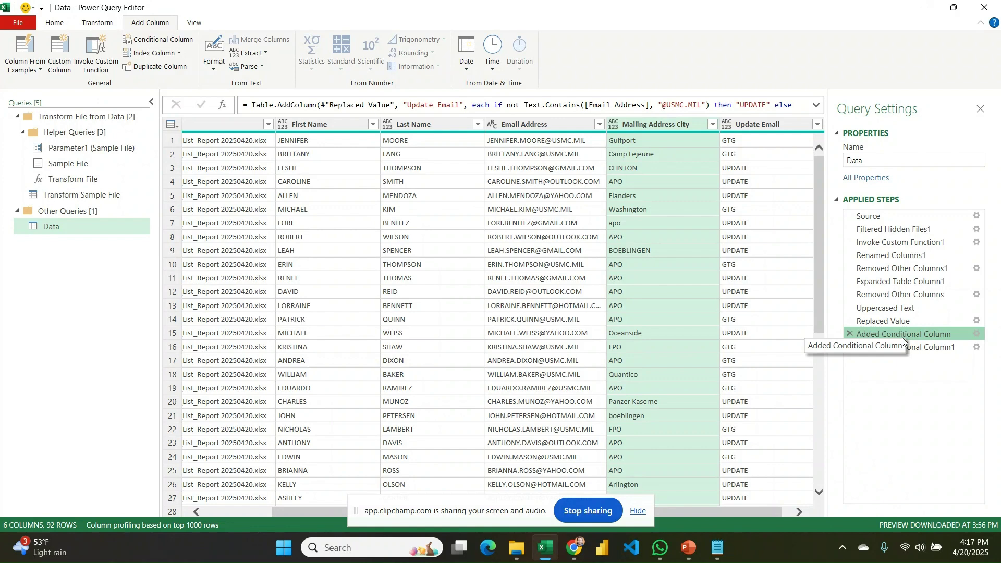
{"action": "left_click", "coordinate": [976, 333]}
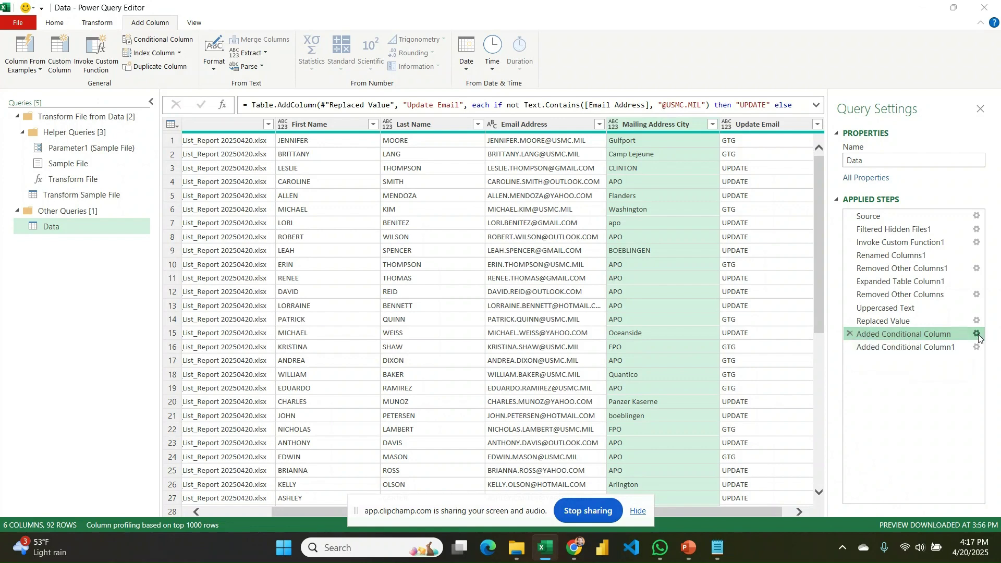
{"action": "left_click", "coordinate": [775, 376]}
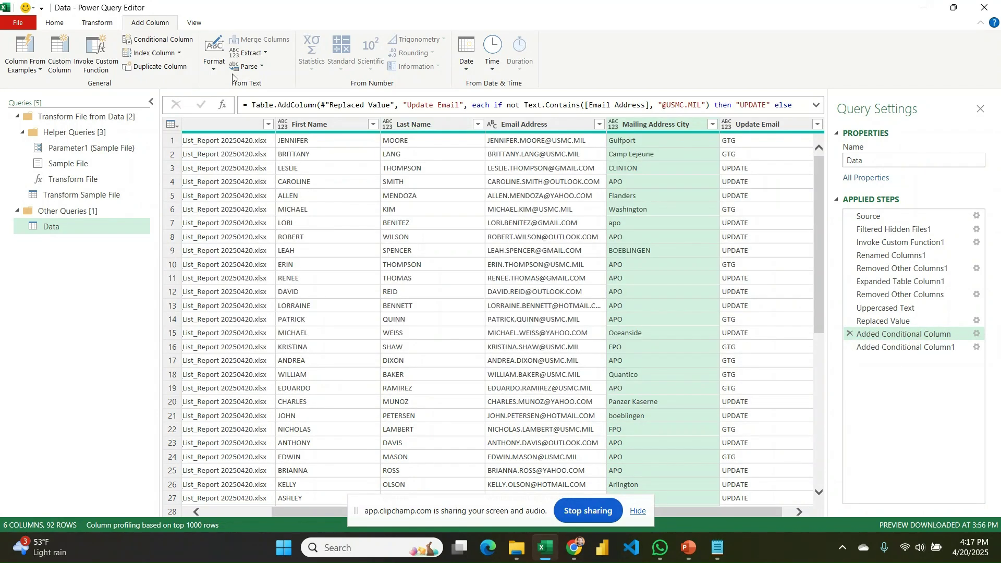
{"action": "left_click", "coordinate": [54, 24]}
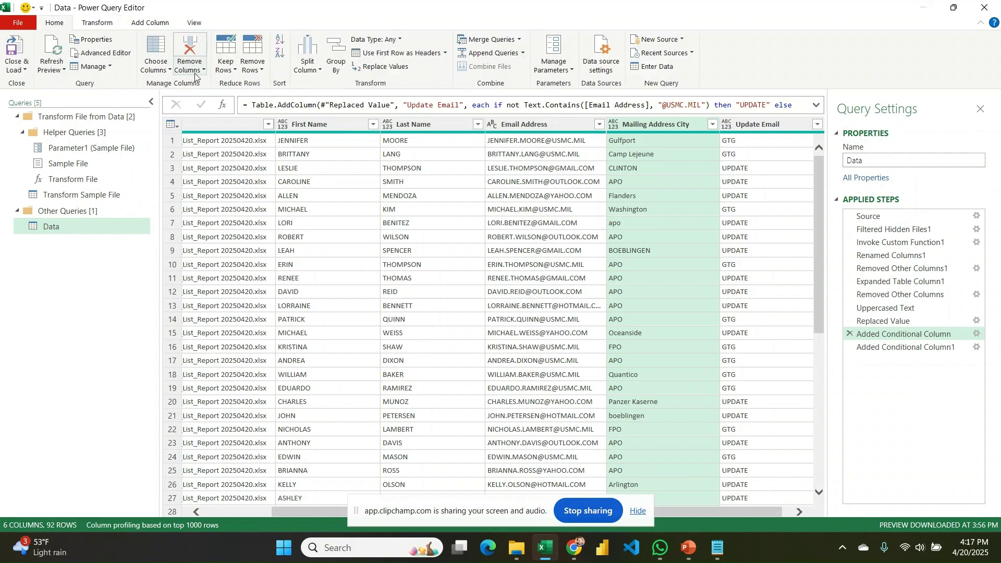
{"action": "left_click", "coordinate": [102, 53]}
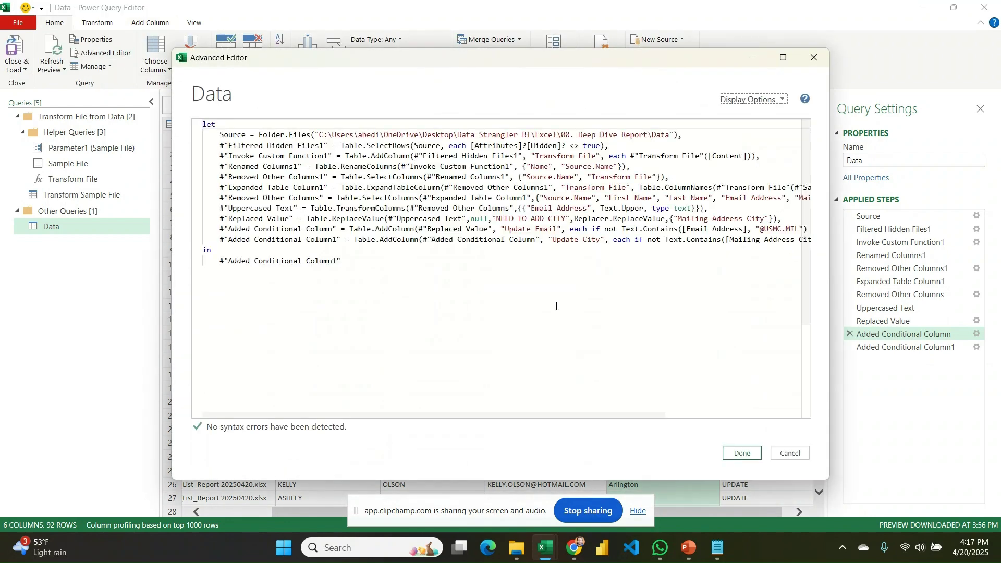
{"action": "left_click", "coordinate": [813, 58]}
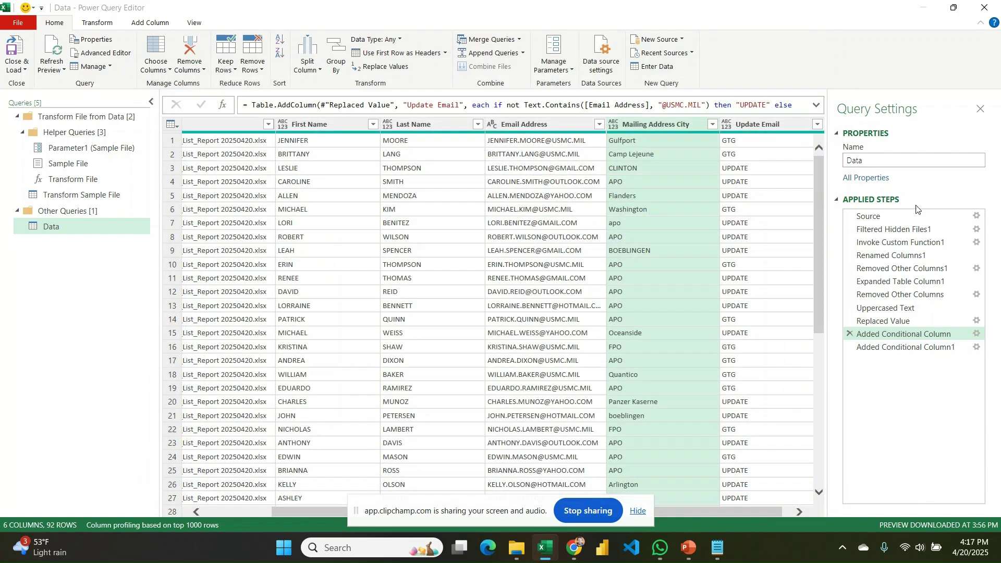
Rename the applied step Added Conditional Column as UpdateEmail
{"action": "right_click", "coordinate": [897, 337]}
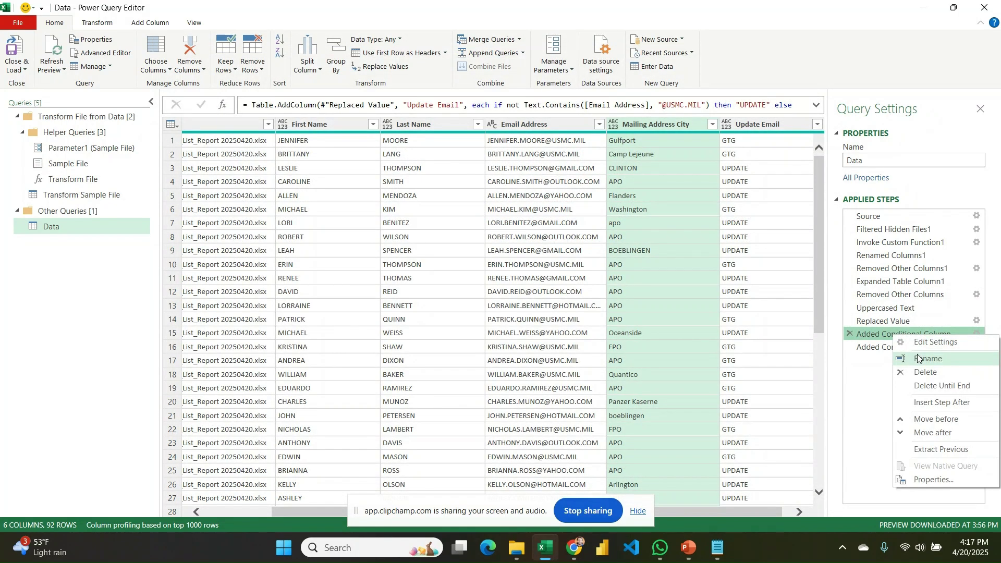
{"action": "left_click", "coordinate": [918, 359]}
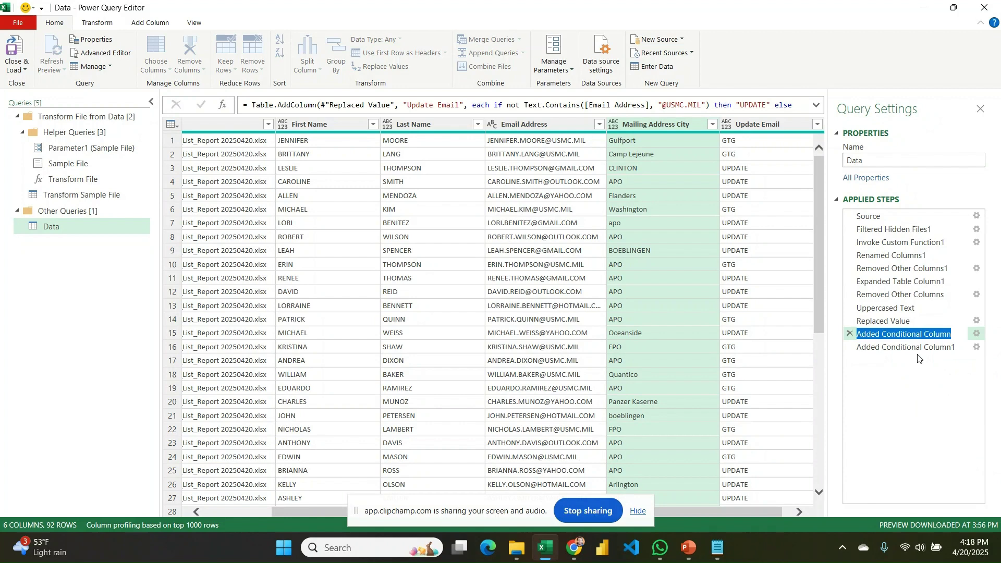
{"action": "type", "text": "Updat"}
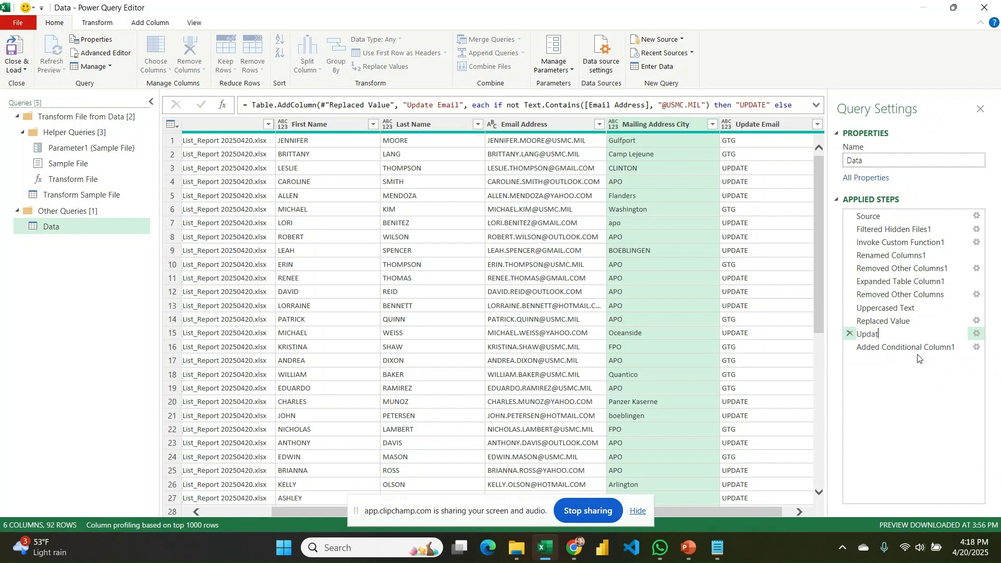
{"action": "type", "text": "eEmail"}
{"action": "key", "text": "Return"}
Rename the applied step Added Conditional Column1 as UpdateCity
{"action": "left_click", "coordinate": [899, 348]}
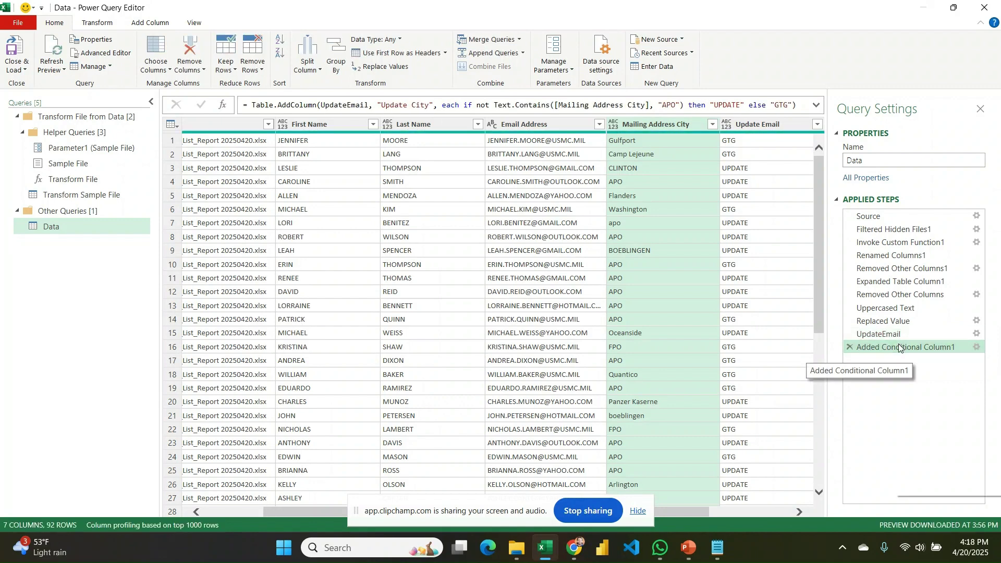
{"action": "right_click", "coordinate": [899, 347]}
{"action": "left_click", "coordinate": [919, 376]}
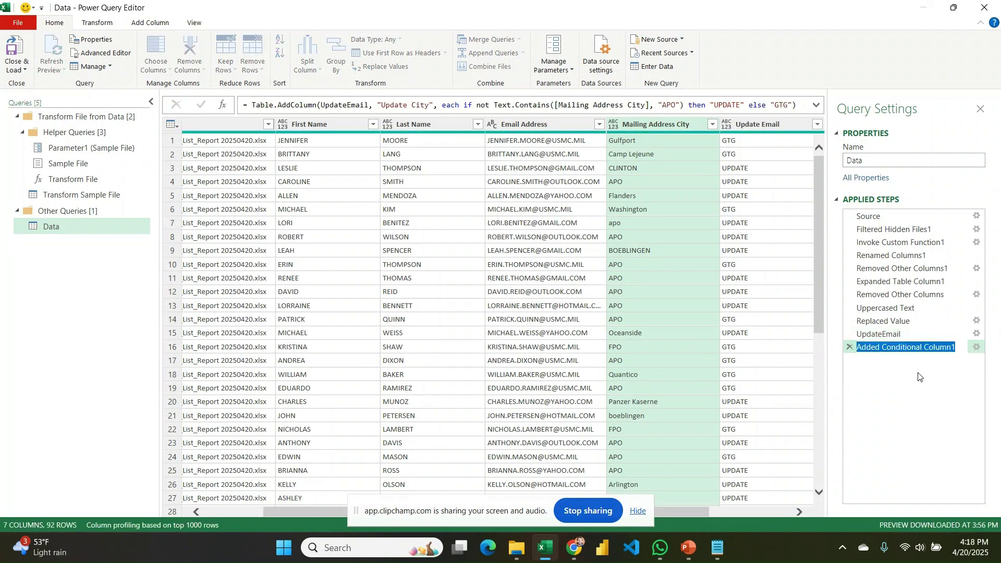
{"action": "type", "text": "Update"}
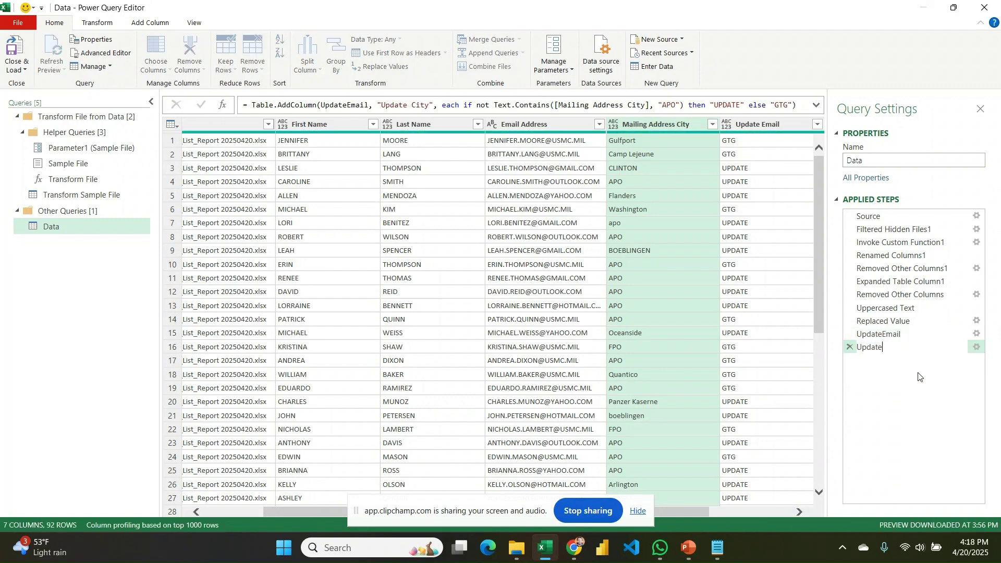
{"action": "type", "text": "City"}
{"action": "key", "text": "Return"}
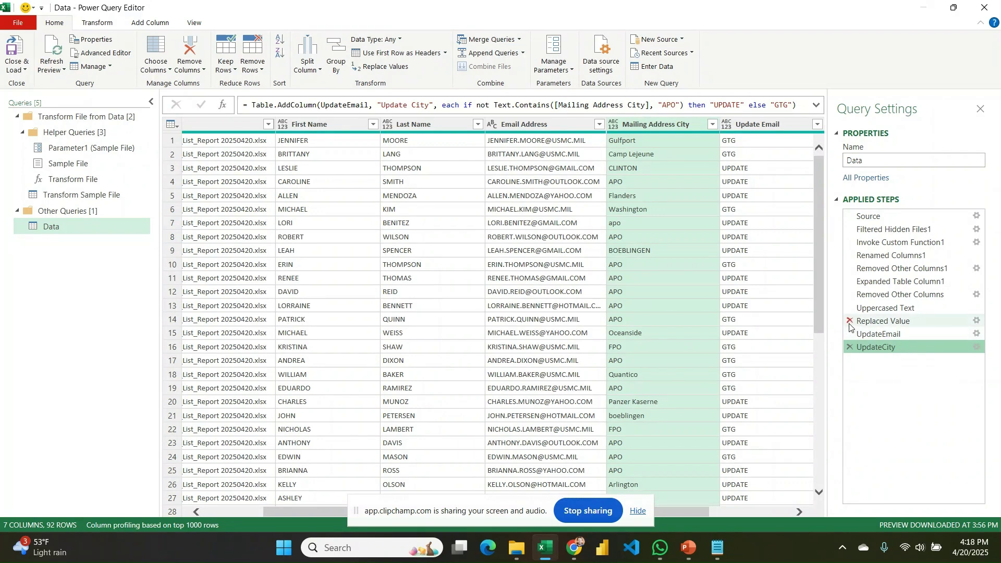
{"action": "scroll", "coordinate": [759, 362], "scroll_direction": "right", "scroll_amount": 5}
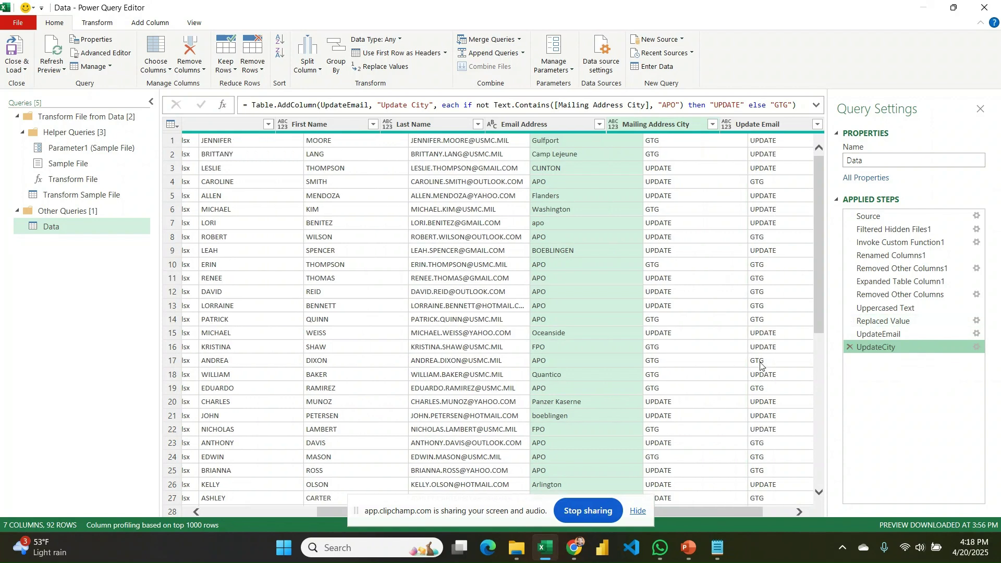
{"action": "scroll", "coordinate": [759, 362], "scroll_direction": "left", "scroll_amount": 8}
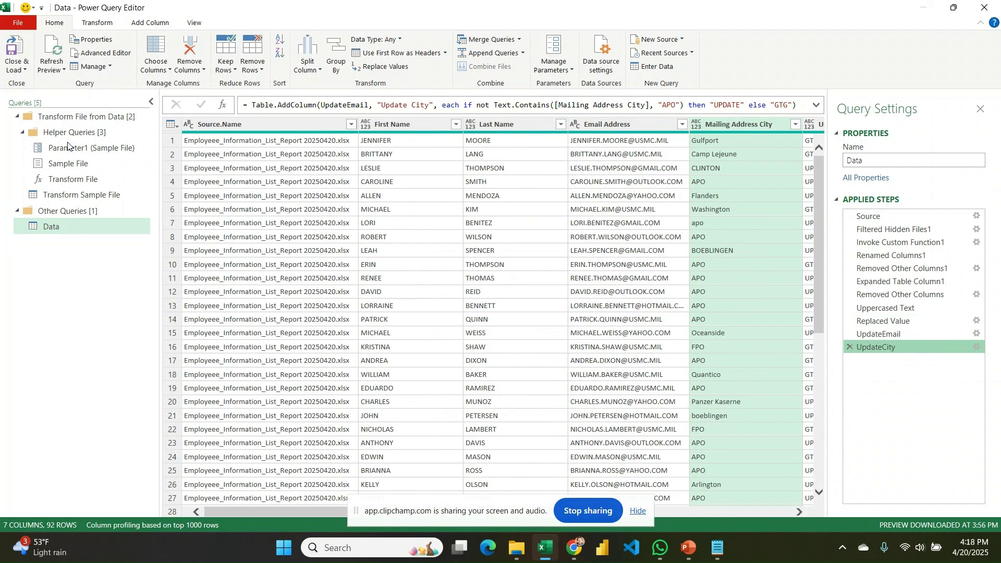
Close the Power Query Editor and load the updated Data query into the workbook
{"action": "left_click", "coordinate": [13, 45]}
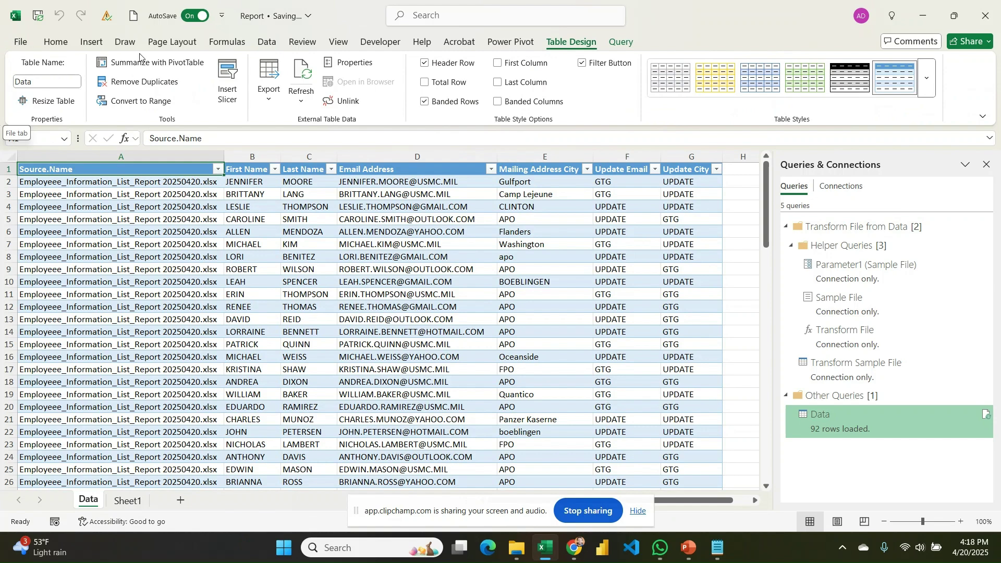
{"action": "scroll", "coordinate": [468, 264], "scroll_direction": "right", "scroll_amount": 3}
{"action": "scroll", "coordinate": [467, 264], "scroll_direction": "left", "scroll_amount": 3}
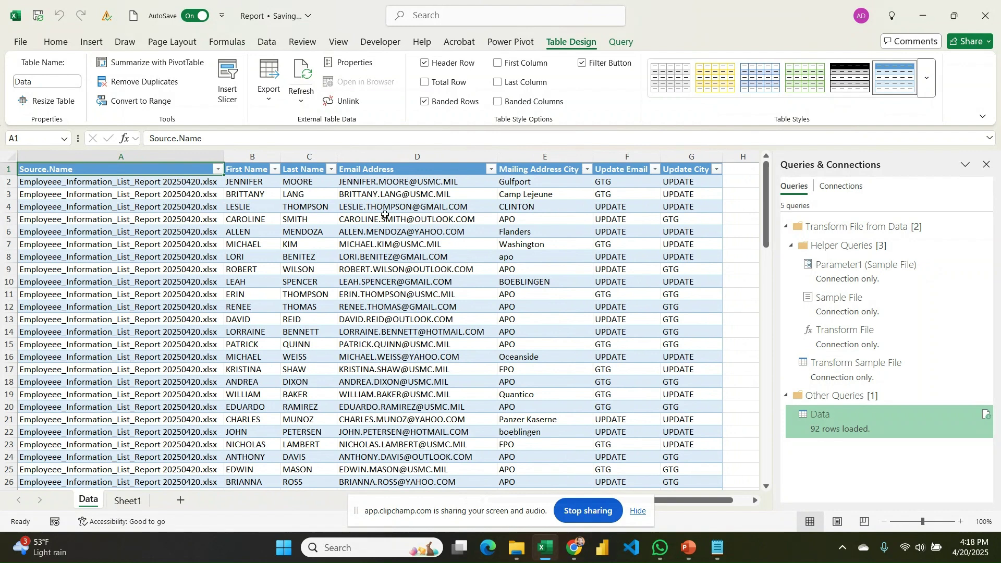
Filter the Data table's Update Email column to show only UPDATE rows, and undo the filter
{"action": "left_click", "coordinate": [266, 42]}
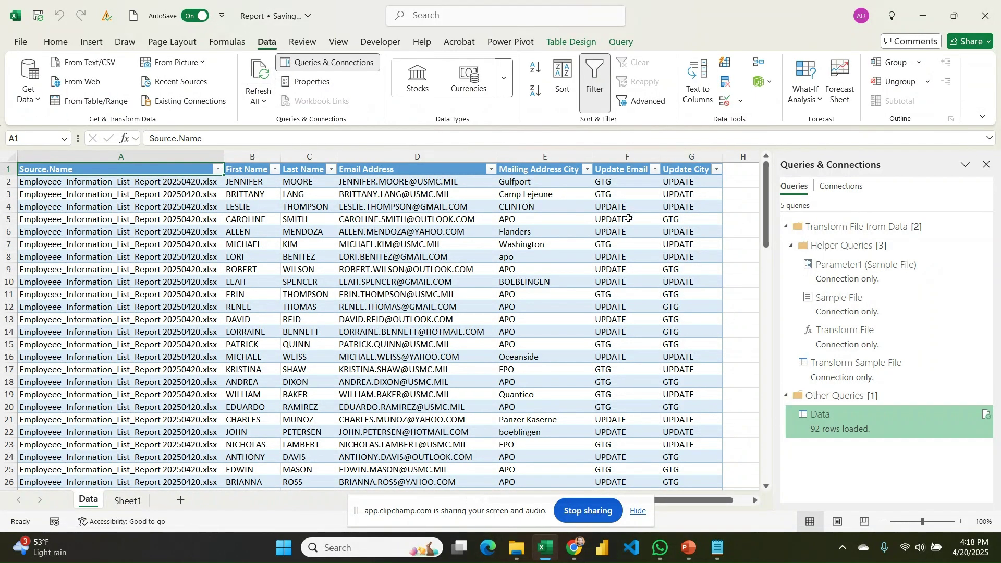
{"action": "left_click", "coordinate": [654, 170]}
{"action": "left_click", "coordinate": [533, 337]}
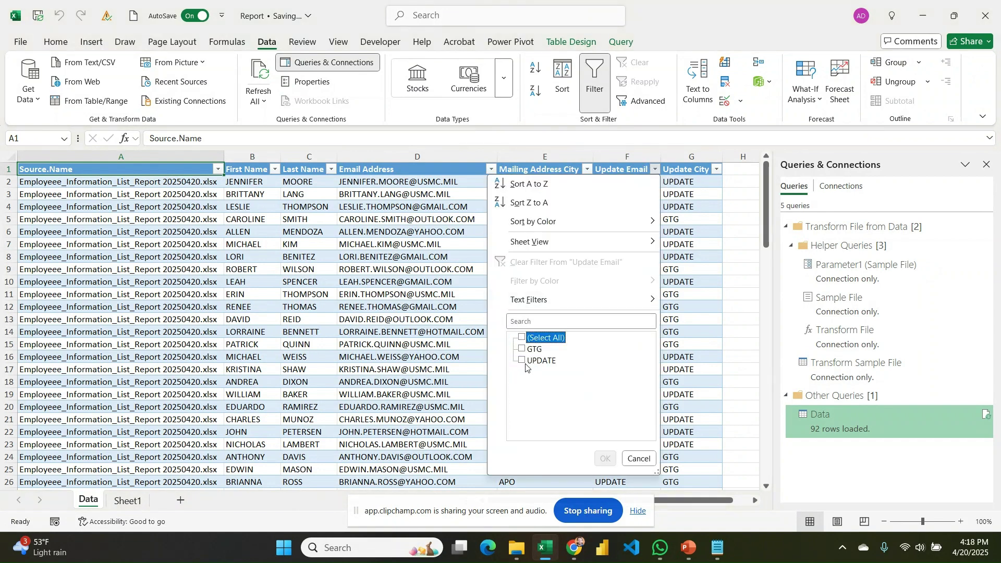
{"action": "left_click", "coordinate": [523, 349]}
{"action": "left_click", "coordinate": [522, 350]}
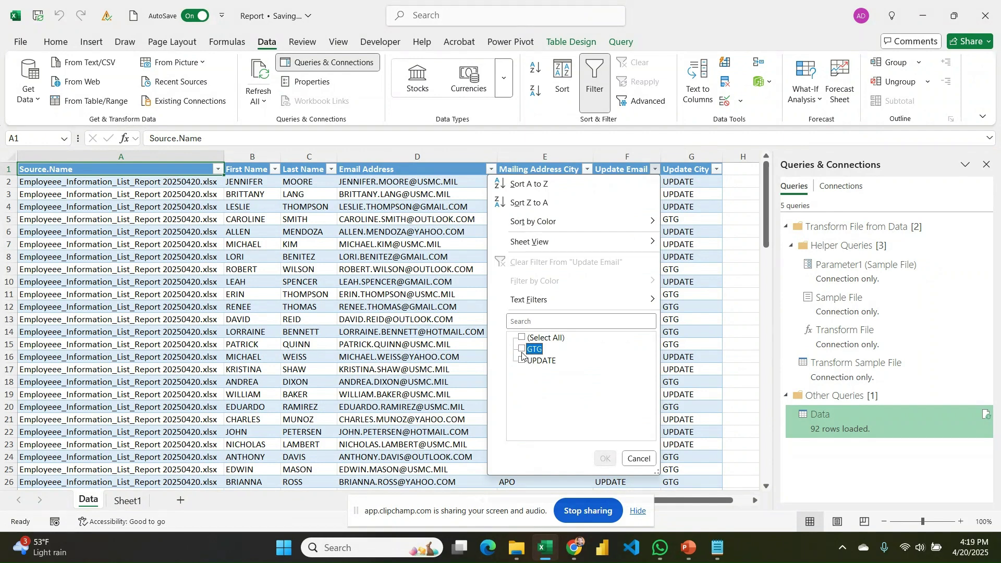
{"action": "left_click", "coordinate": [522, 360]}
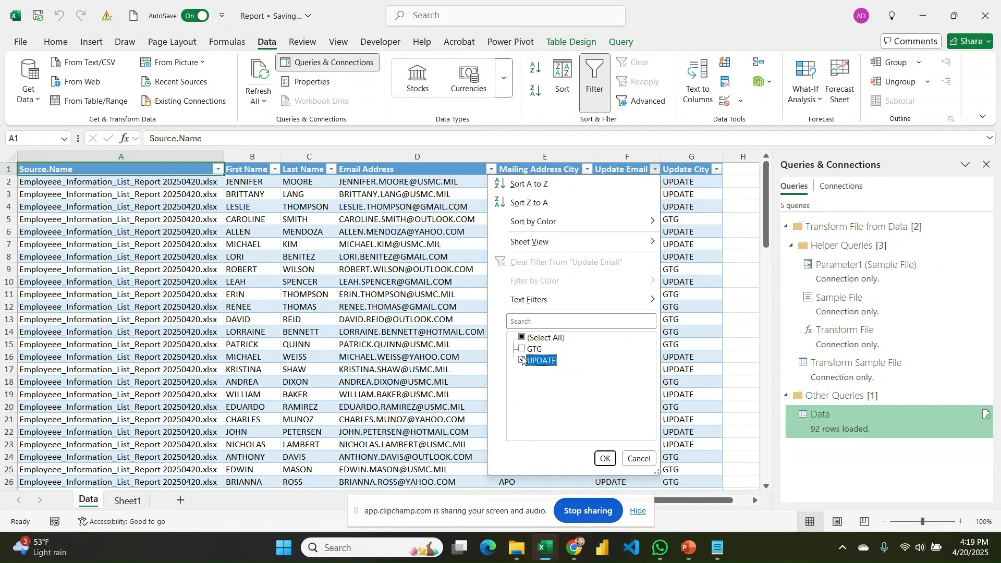
{"action": "left_click", "coordinate": [605, 459]}
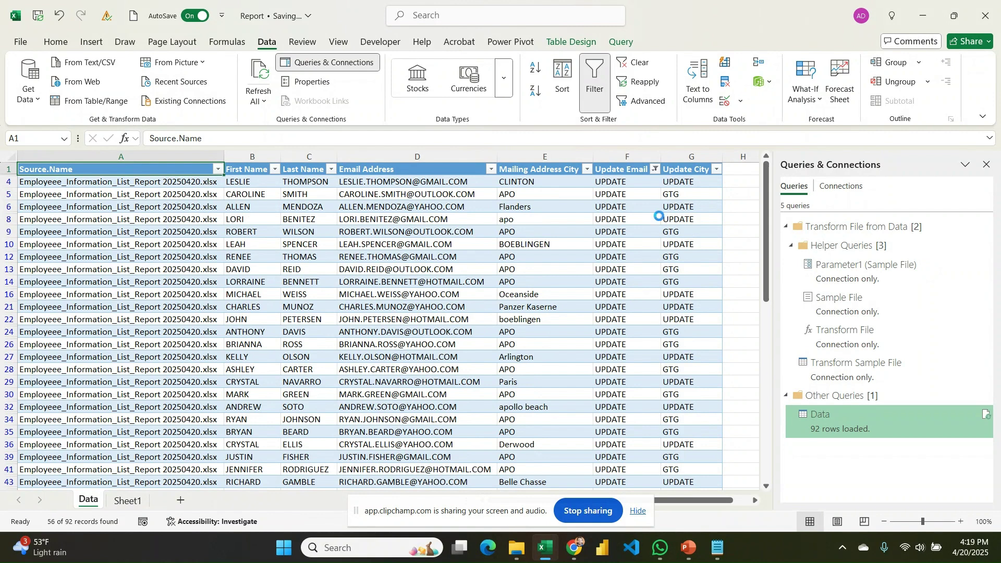
{"action": "key", "text": "ctrl+z"}
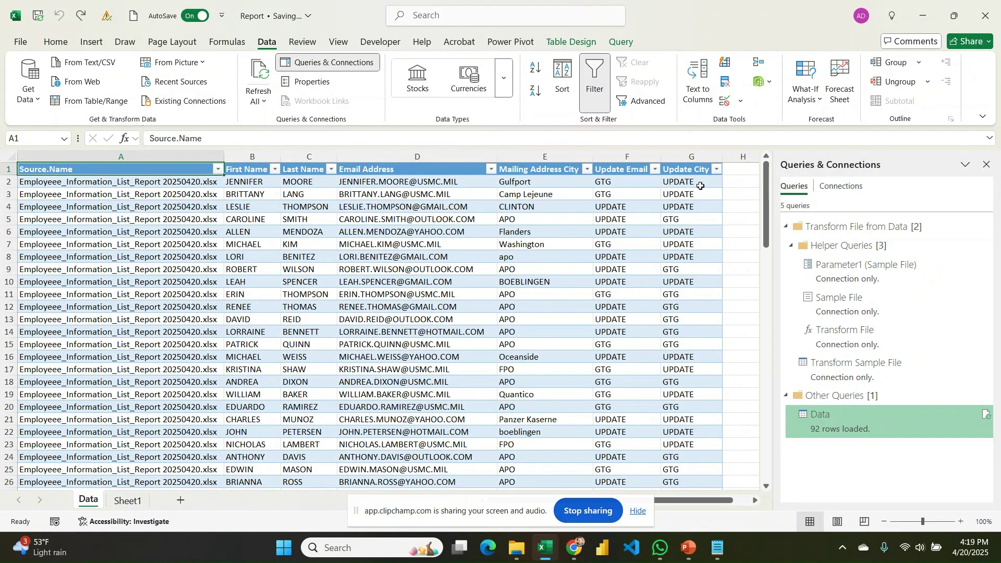